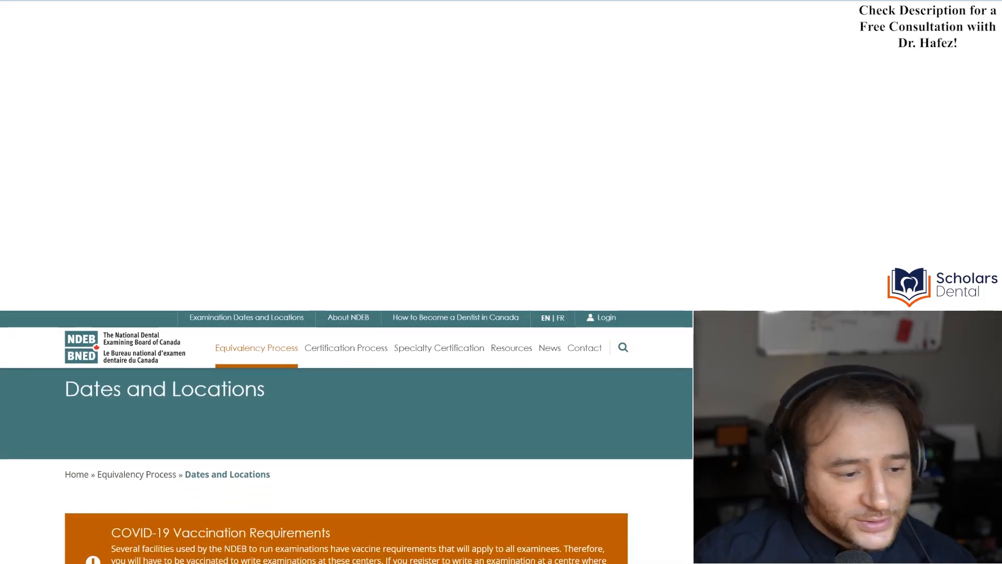
scroll(251, 436, "down", 3)
scroll(250, 437, "up", 5)
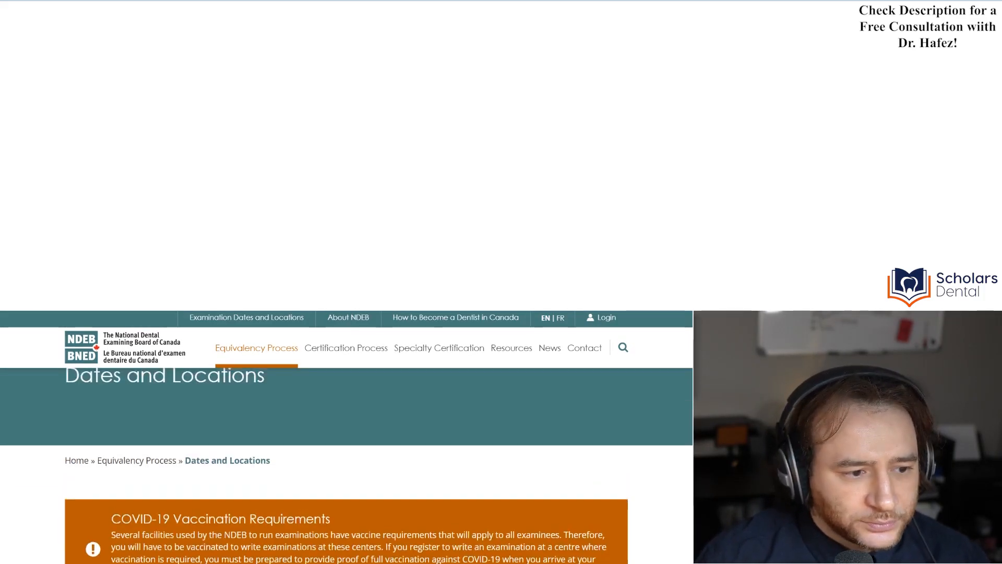
mouse_move(256, 348)
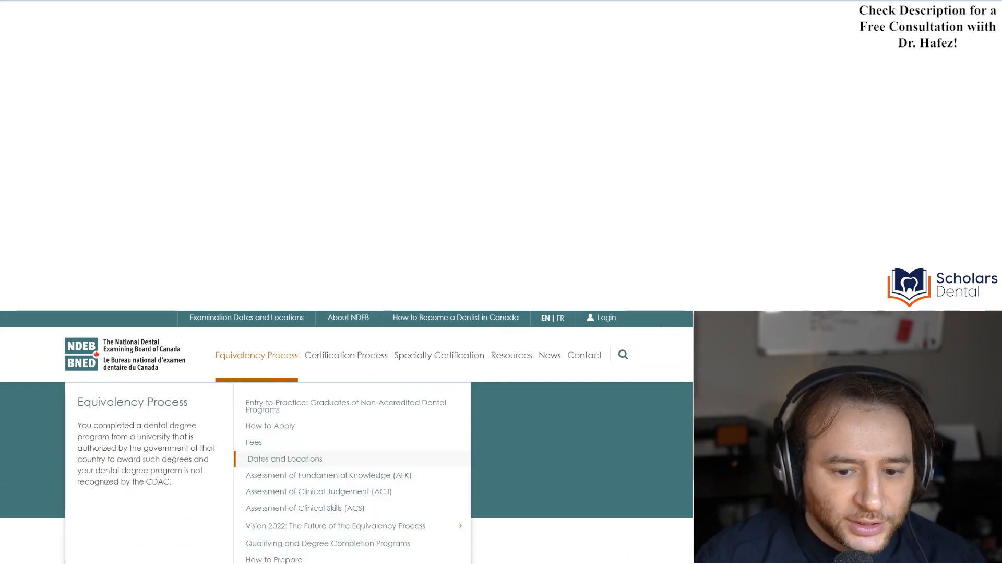
- Show the Dates and Locations page and highlight the 13-14 August 2022 AFK date and its registration opening
left_click(284, 459)
scroll(345, 471, "down", 5)
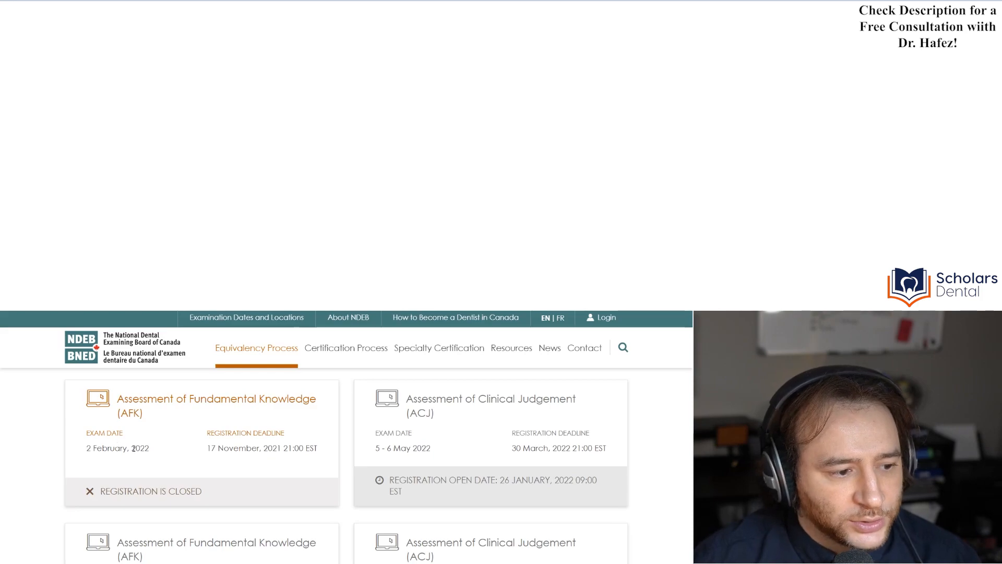
scroll(180, 538, "down", 2)
scroll(188, 538, "down", 2)
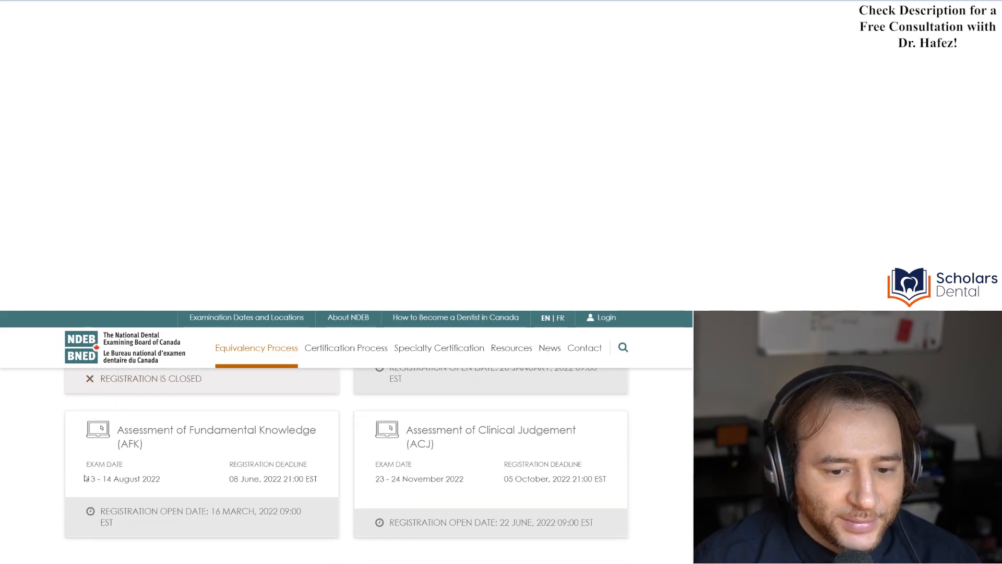
left_click_drag(86, 479, 145, 478)
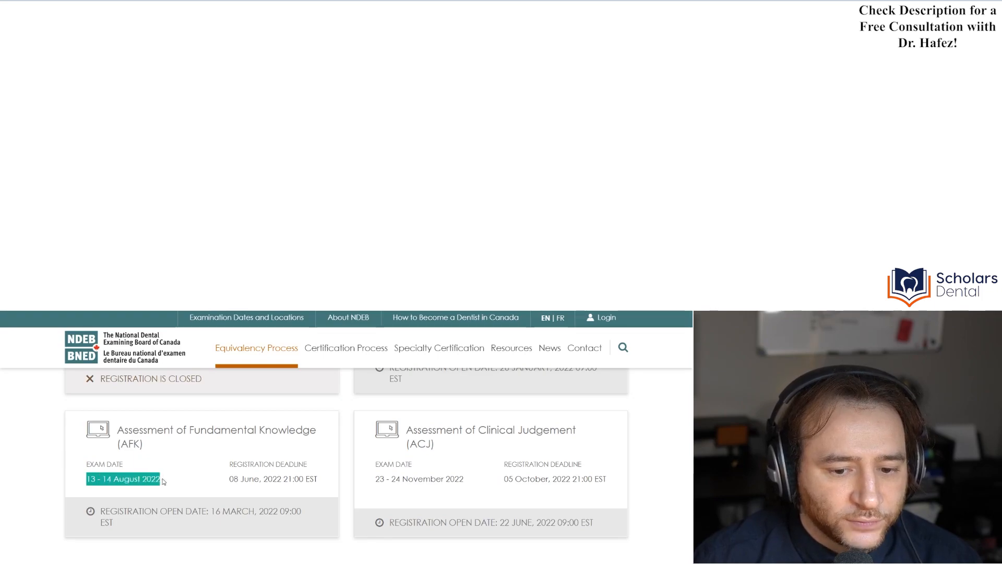
left_click_drag(101, 511, 244, 511)
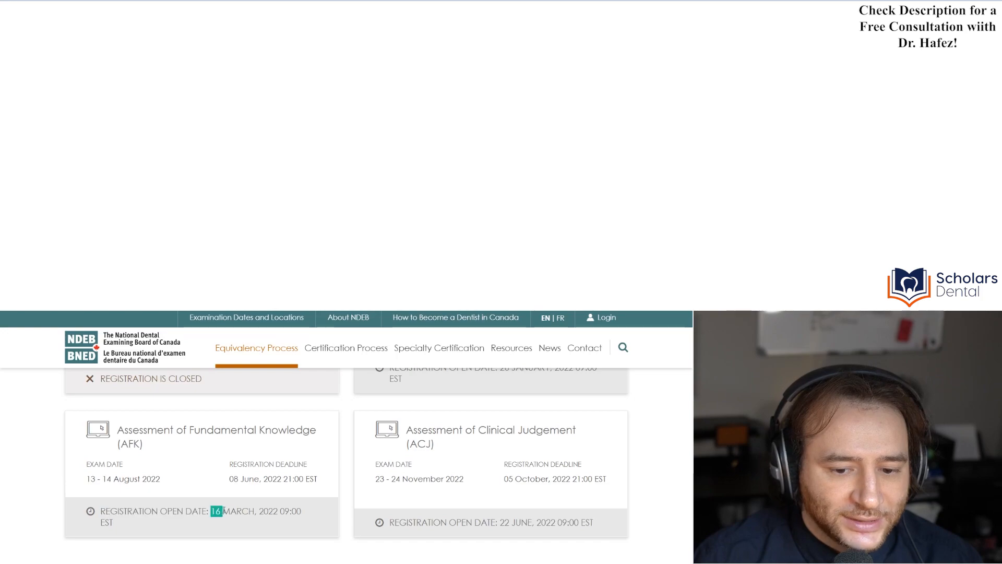
left_click(264, 512)
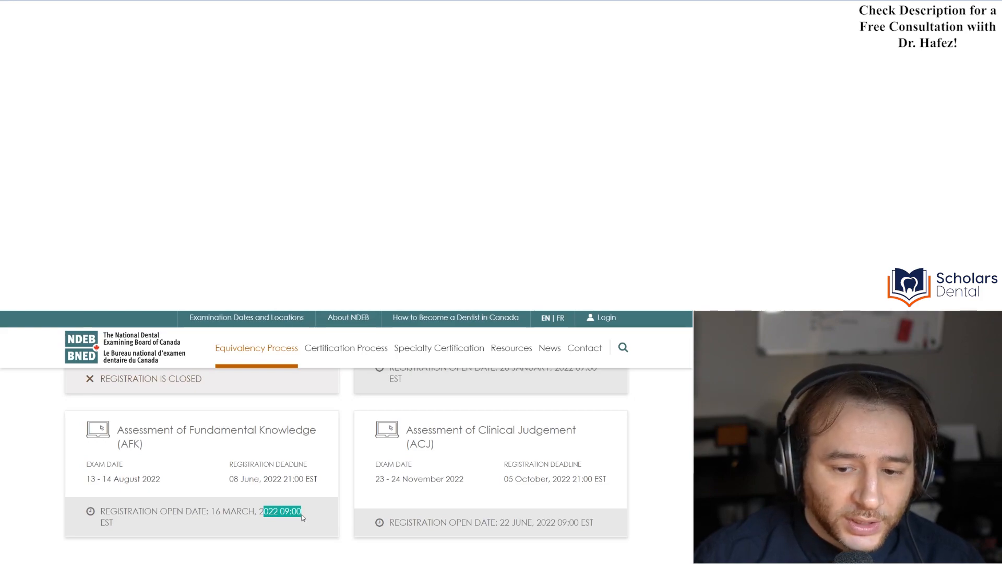
left_click(133, 523)
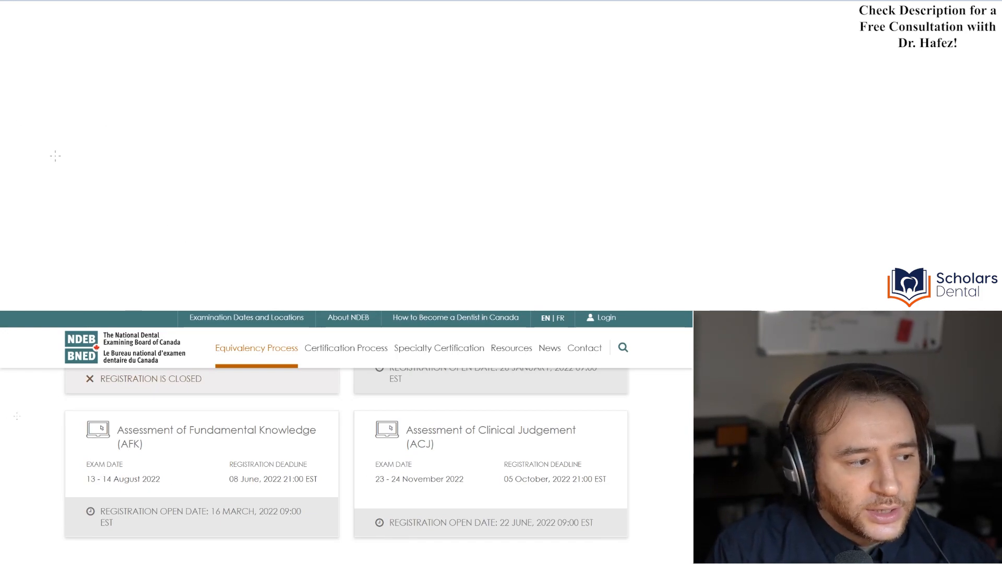
- Draw a red arrowed timeline with X marks labelled Mar and April
left_click_drag(51, 159, 968, 135)
left_click_drag(940, 119, 955, 147)
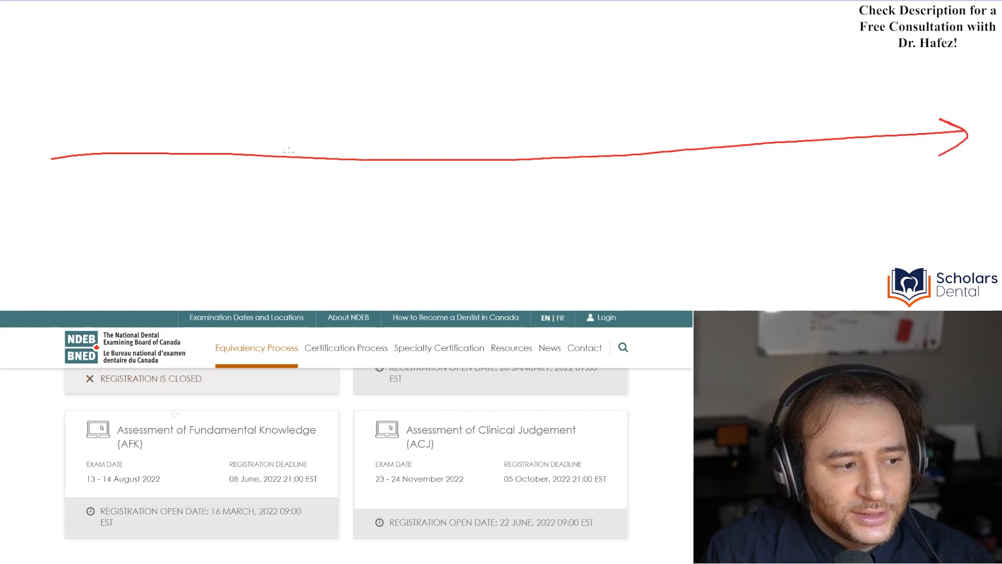
left_click_drag(254, 148, 269, 161)
mouse_move(269, 147)
left_mouse_down()
mouse_move(254, 162)
mouse_move(253, 126)
left_mouse_up()
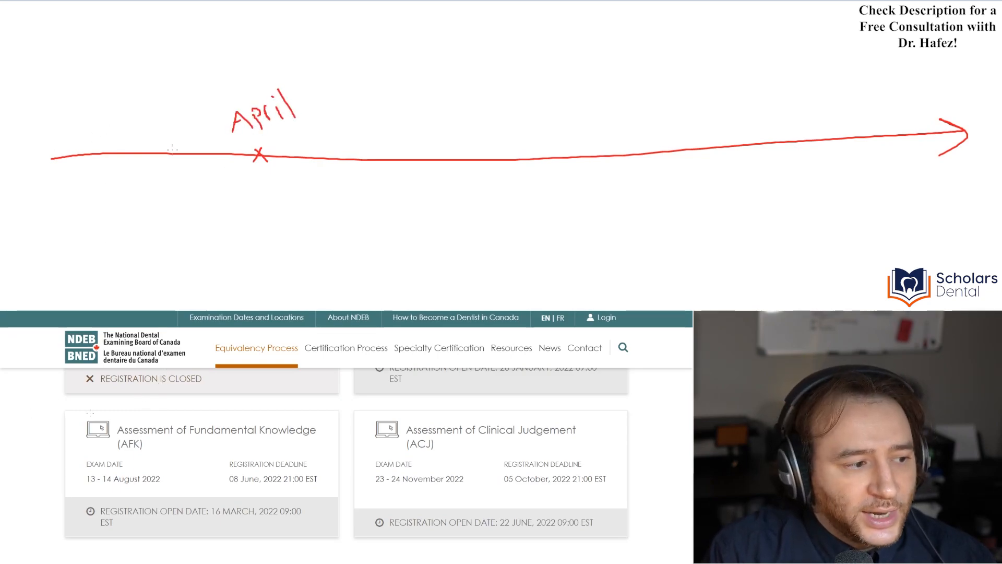
left_click_drag(148, 148, 162, 159)
left_click_drag(161, 148, 149, 161)
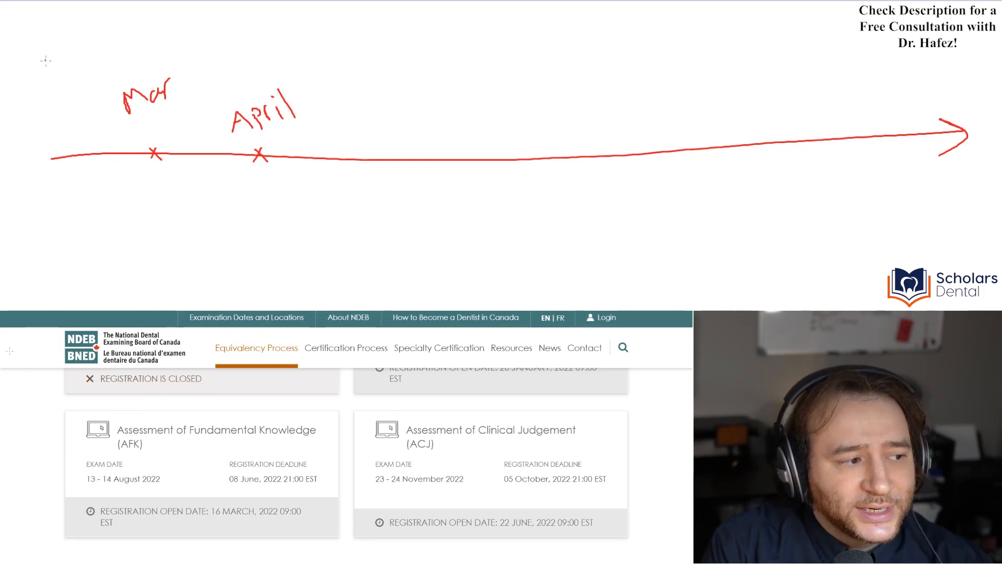
- Add an underlined Mar 1 with a curved arrow to Mar, plus Feb and Results labels
mouse_move(46, 69)
left_mouse_down()
mouse_move(94, 47)
mouse_move(106, 59)
left_mouse_up()
left_click_drag(43, 79, 117, 57)
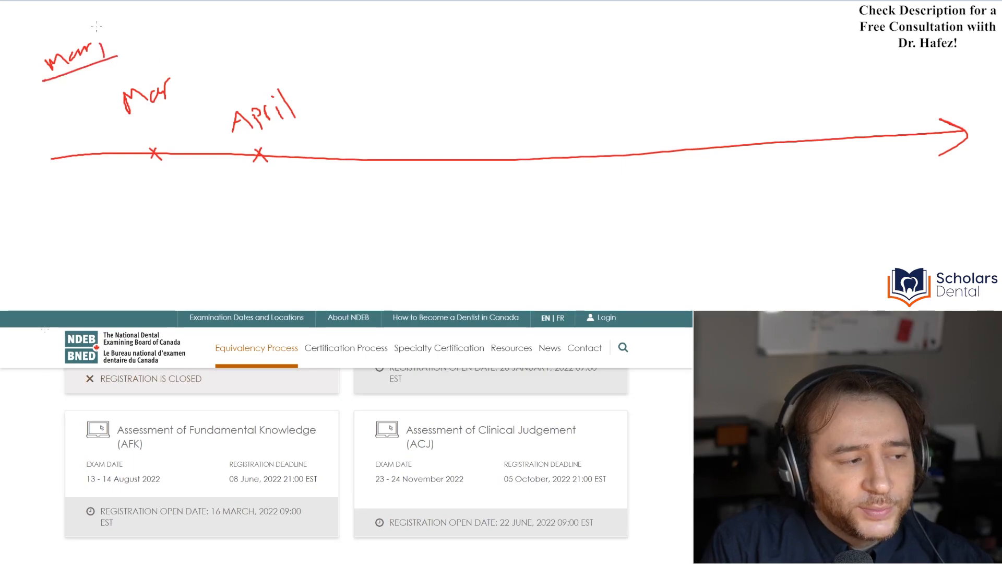
left_click_drag(81, 25, 171, 63)
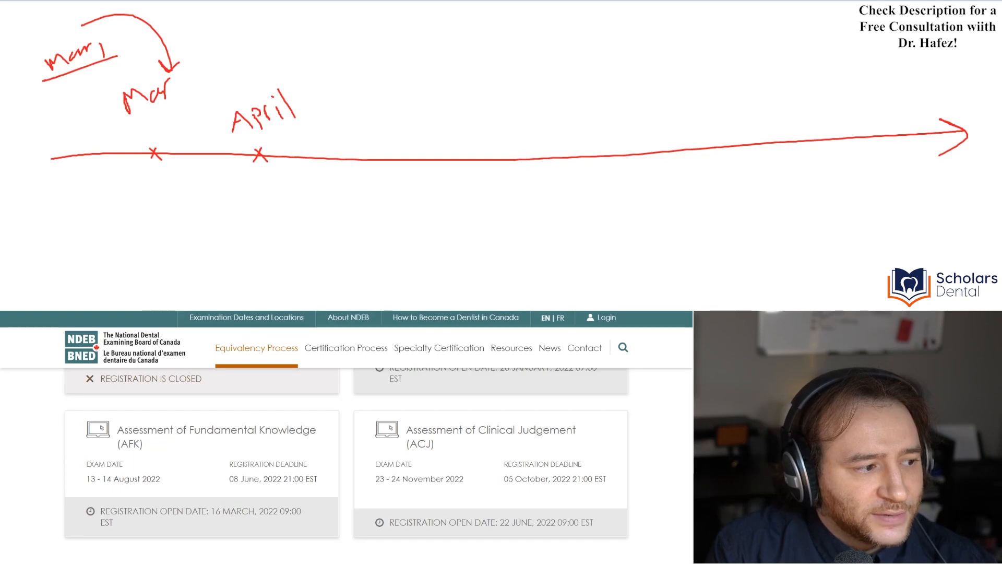
mouse_move(20, 94)
left_mouse_down()
mouse_move(31, 108)
mouse_move(117, 21)
mouse_move(205, 26)
left_mouse_up()
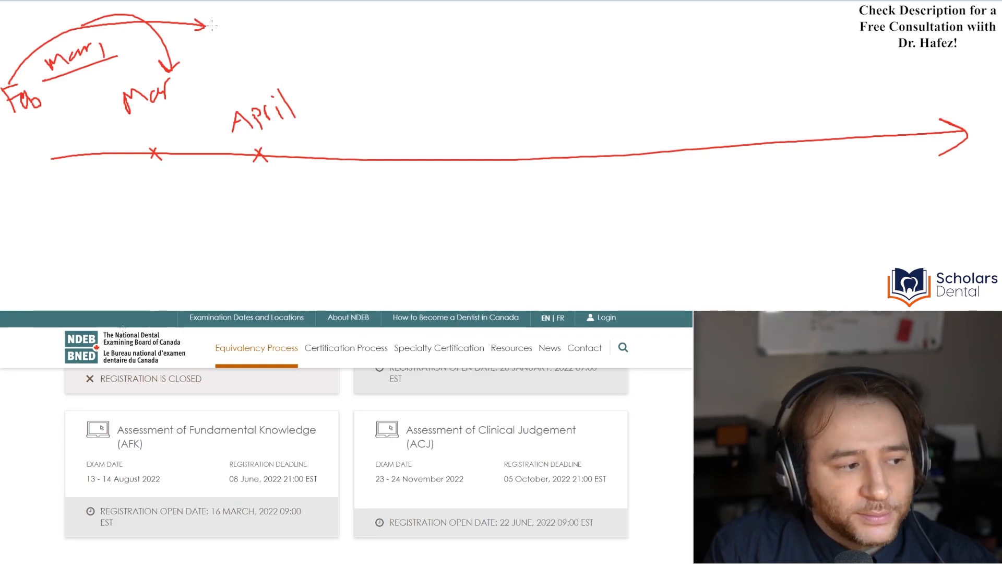
left_click_drag(224, 25, 258, 36)
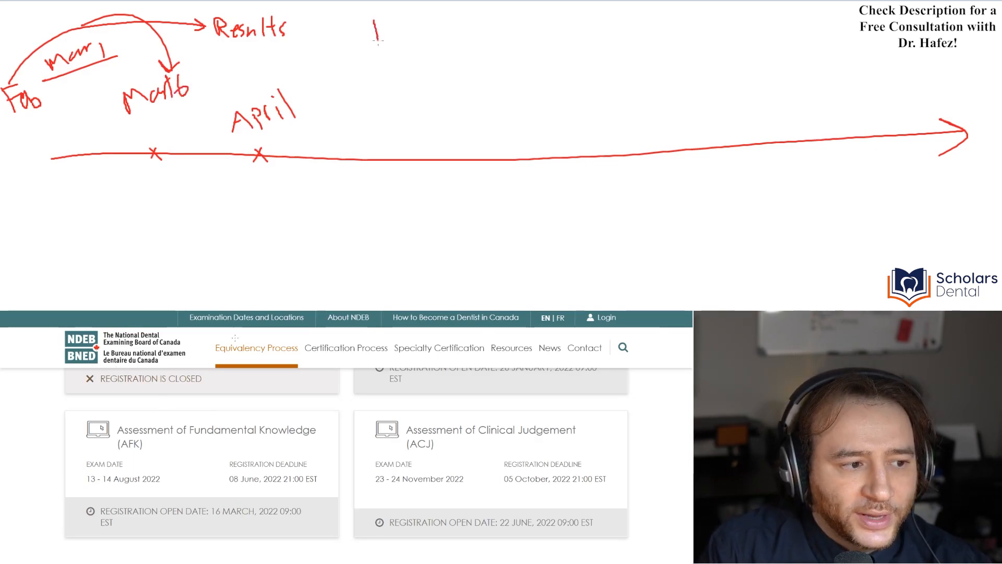
- Write a circled 1, then Feb and an underlined Results across the top of the sketch
mouse_move(376, 15)
left_mouse_down()
mouse_move(392, 47)
mouse_move(432, 36)
left_mouse_up()
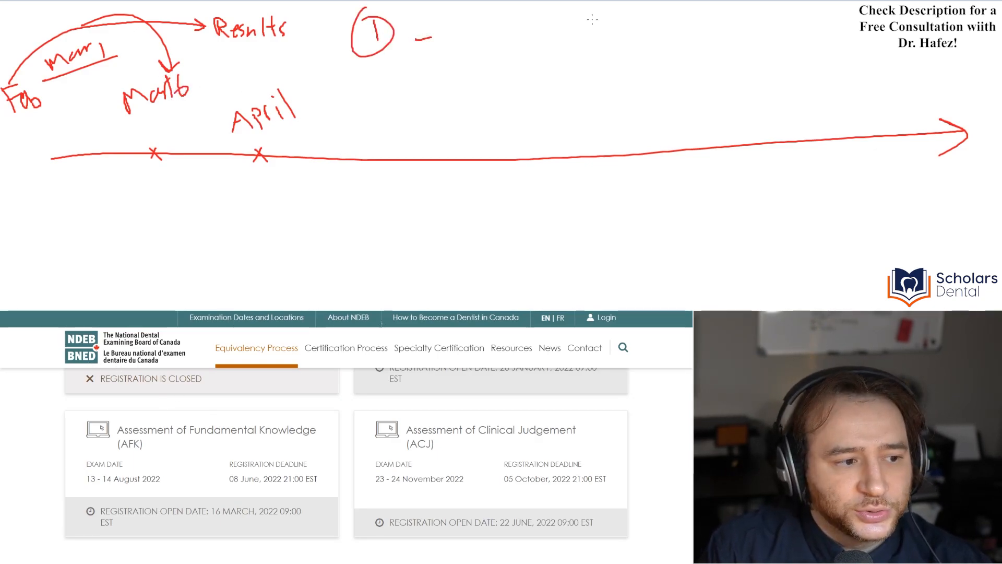
left_click_drag(501, 35, 540, 42)
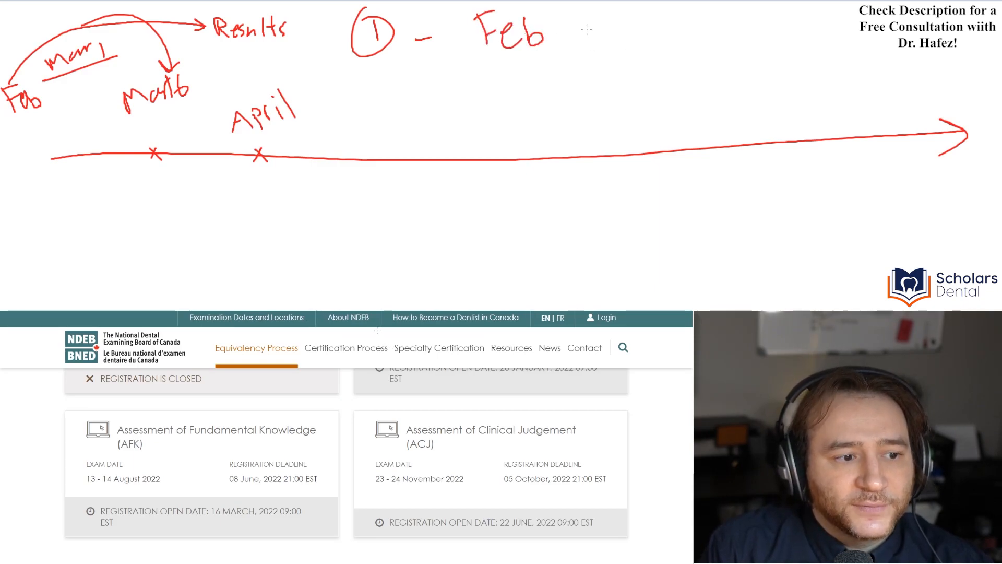
mouse_move(589, 16)
left_mouse_down()
mouse_move(604, 37)
mouse_move(692, 49)
left_mouse_up()
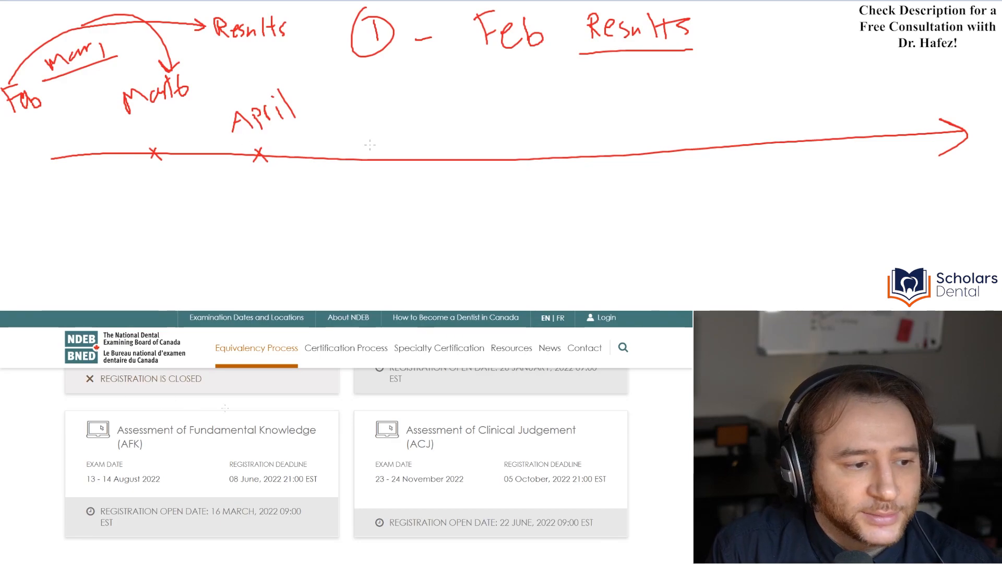
- Label the third timeline mark Aug 2022 and write an underlined mar beside Feb
left_click_drag(406, 107, 431, 97)
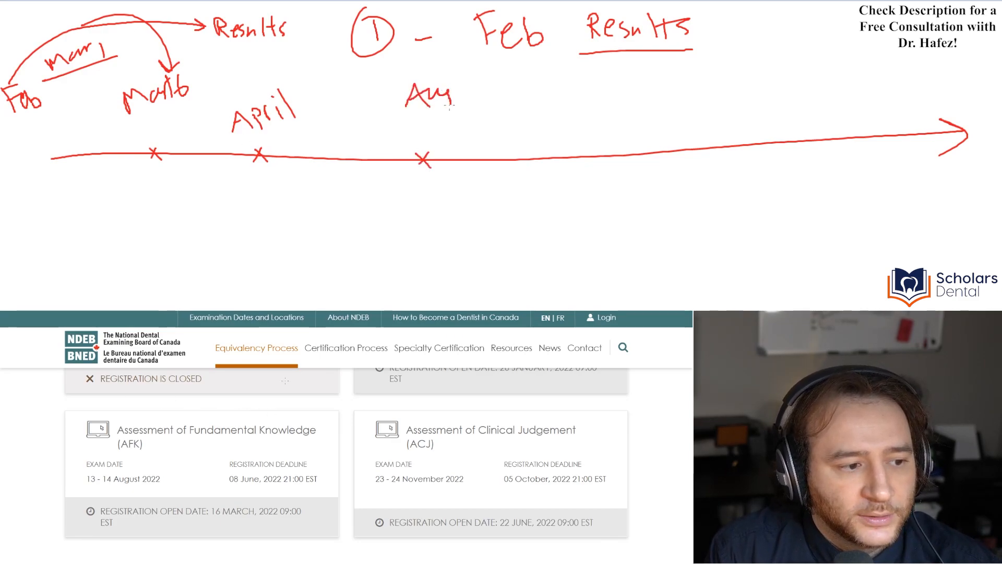
mouse_move(409, 116)
left_mouse_down()
mouse_move(415, 137)
mouse_move(459, 140)
left_mouse_up()
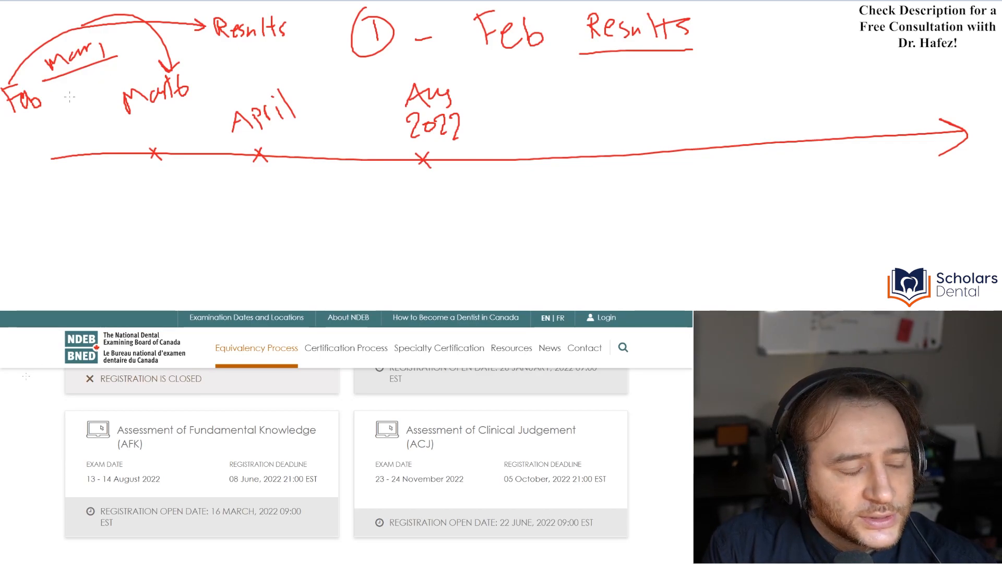
mouse_move(69, 95)
left_mouse_down()
mouse_move(104, 88)
mouse_move(104, 105)
left_mouse_up()
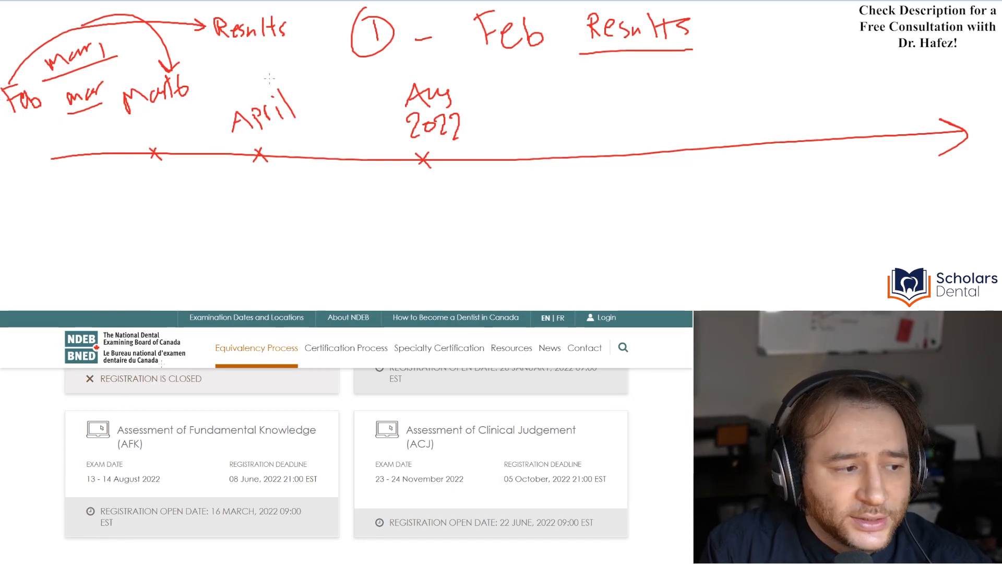
- Draw an arrow from Results down to April and a circled 2 with a dash right of Aug 2022
left_click_drag(305, 36, 289, 75)
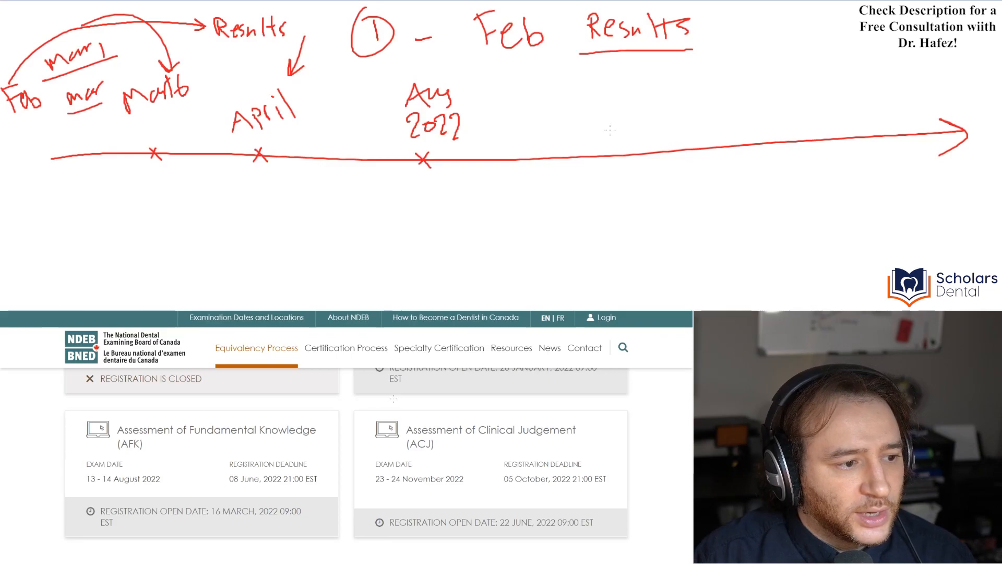
left_click_drag(608, 134, 626, 132)
left_click_drag(521, 77, 539, 93)
left_click_drag(527, 61, 524, 63)
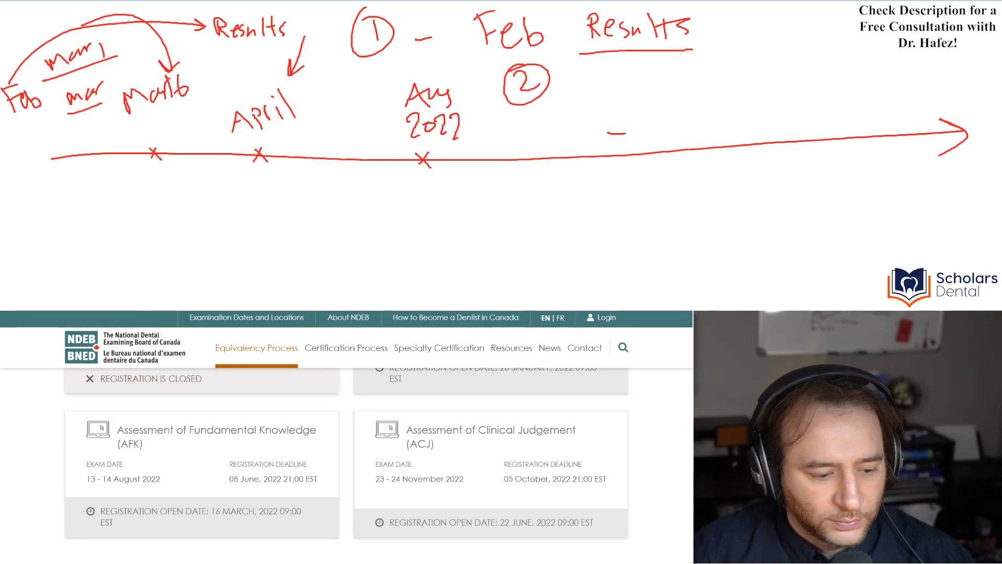
scroll(344, 470, "down", 5)
scroll(345, 509, "up", 8)
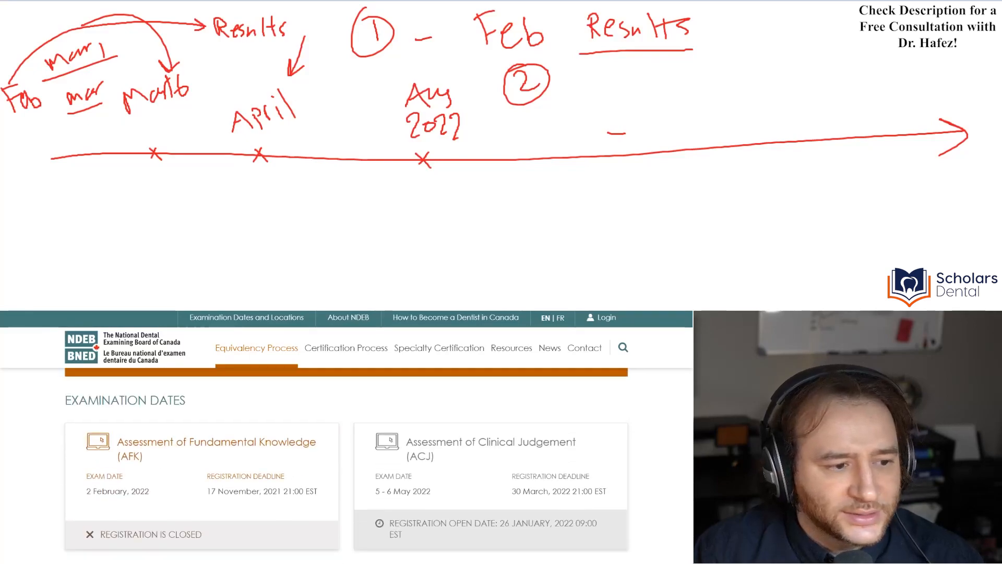
- Go to the Examination Dates and Locations page with its pathway filters in view
left_click(246, 316)
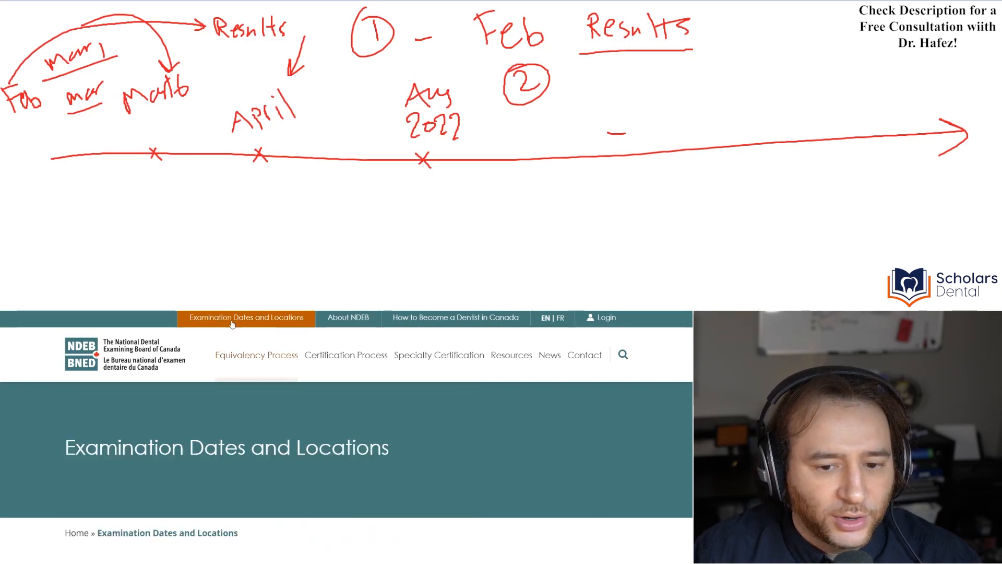
scroll(470, 501, "down", 3)
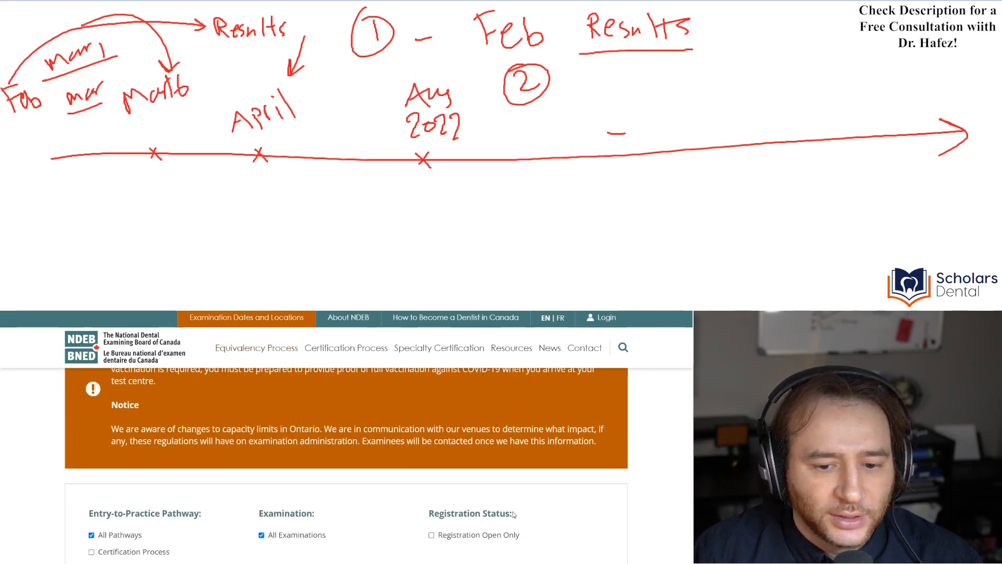
scroll(475, 505, "down", 2)
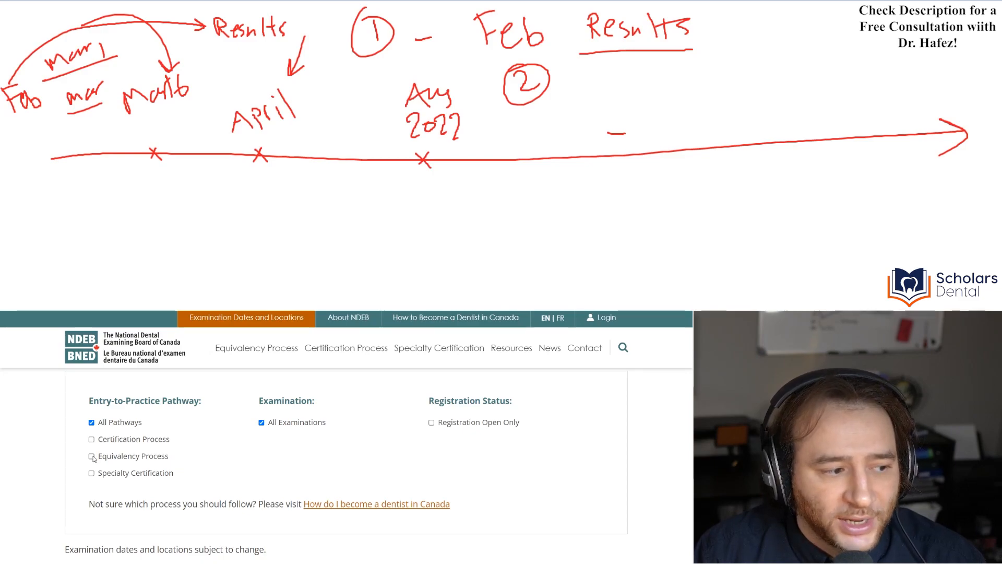
- Toggle the pathway filter to list examination dates across all pathways
left_click(92, 456)
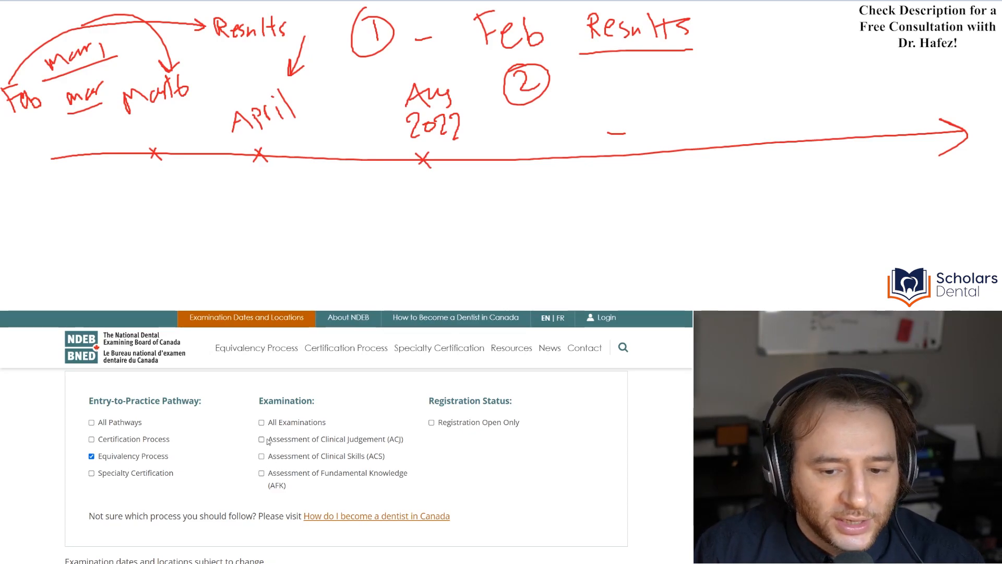
scroll(263, 485, "down", 3)
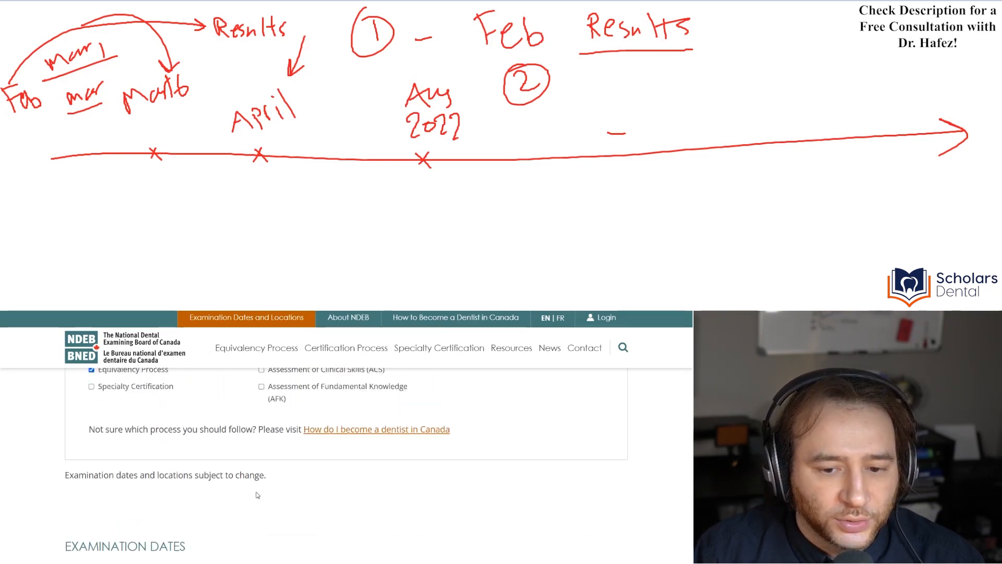
scroll(264, 486, "up", 3)
scroll(264, 470, "down", 4)
scroll(264, 477, "down", 4)
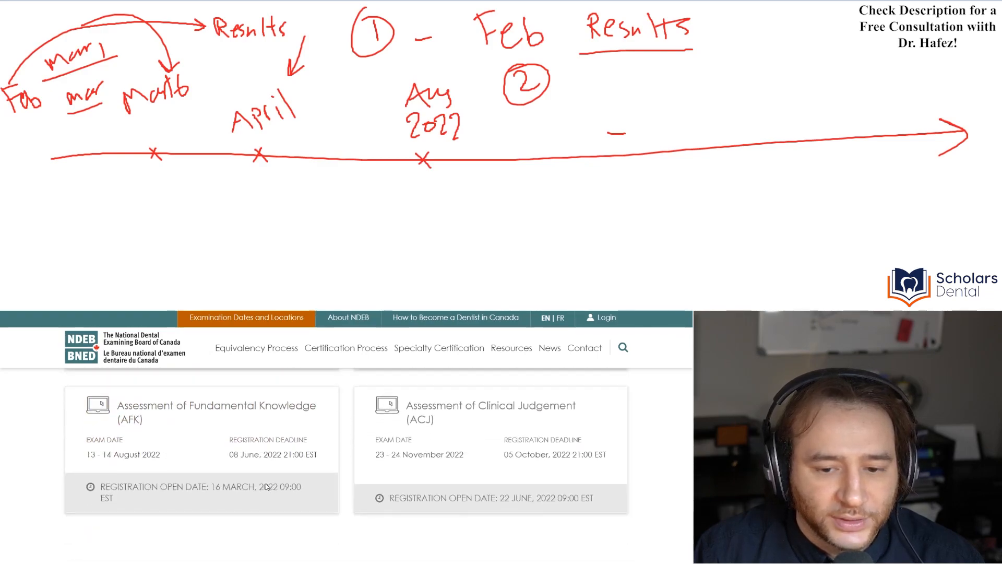
scroll(265, 482, "down", 4)
scroll(266, 485, "down", 3)
scroll(265, 486, "up", 4)
scroll(265, 486, "up", 3)
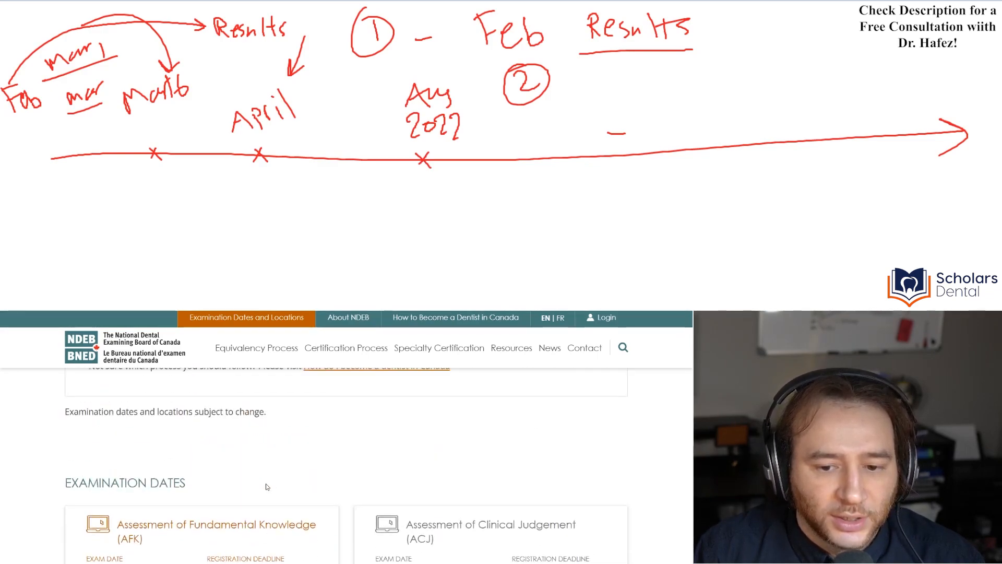
scroll(266, 485, "up", 4)
scroll(258, 486, "up", 2)
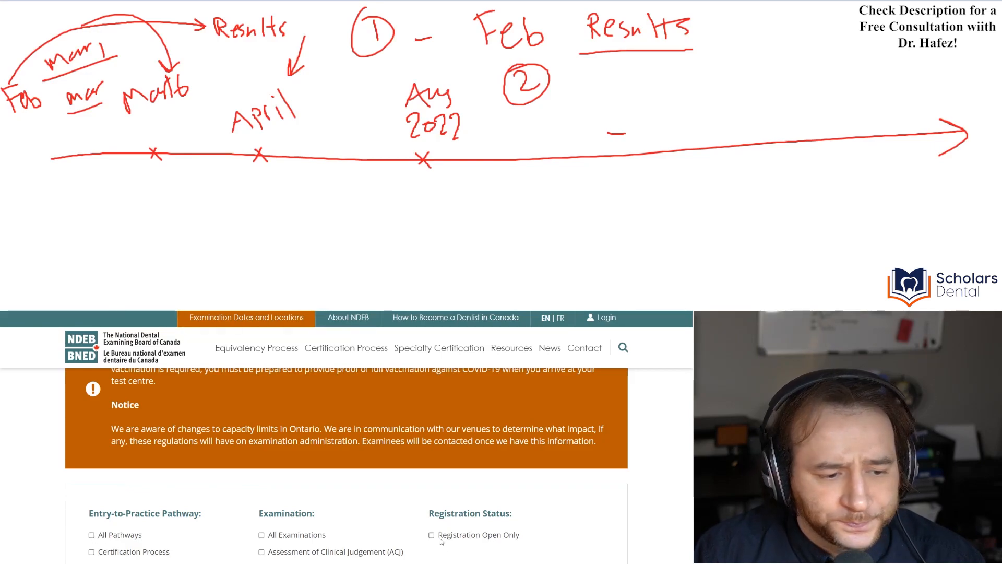
scroll(453, 527, "down", 5)
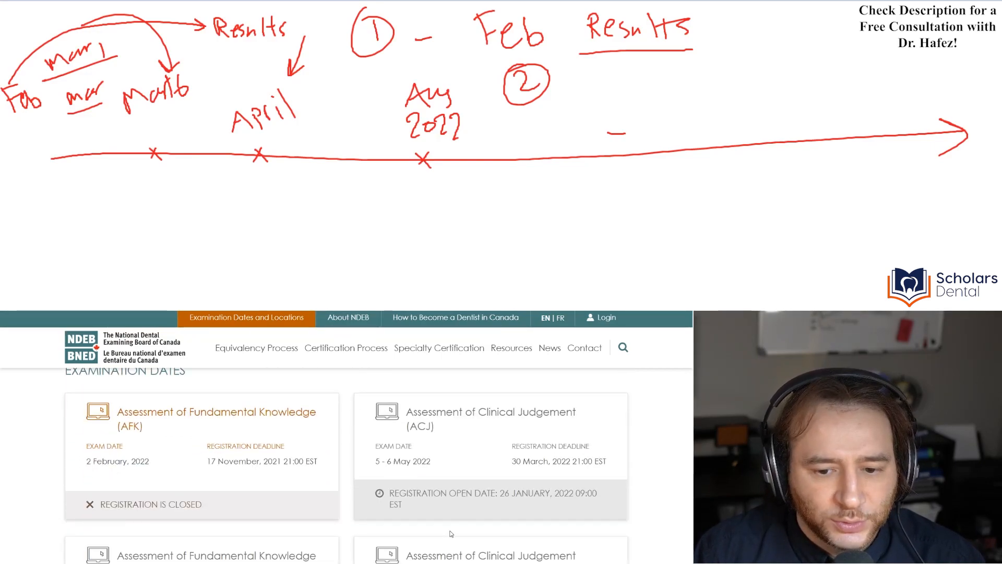
scroll(453, 528, "down", 3)
scroll(453, 527, "down", 5)
scroll(454, 527, "up", 7)
scroll(454, 540, "up", 3)
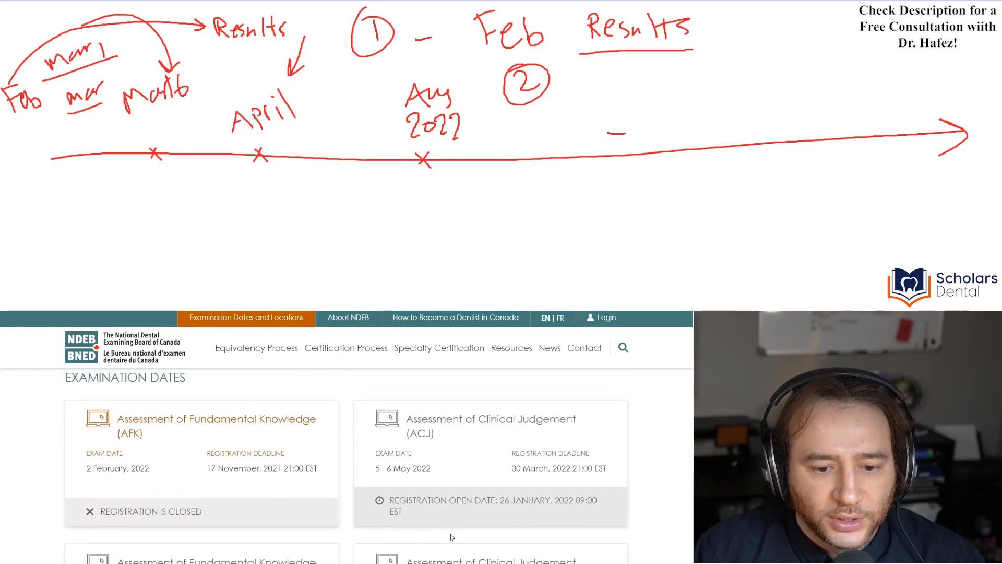
scroll(453, 539, "up", 4)
scroll(453, 539, "up", 3)
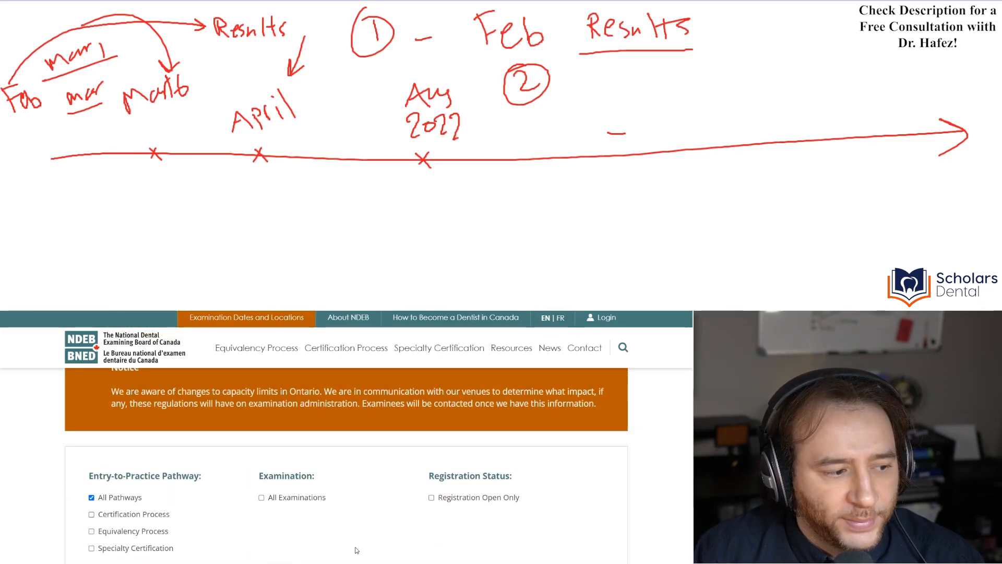
scroll(357, 548, "down", 5)
scroll(437, 516, "down", 2)
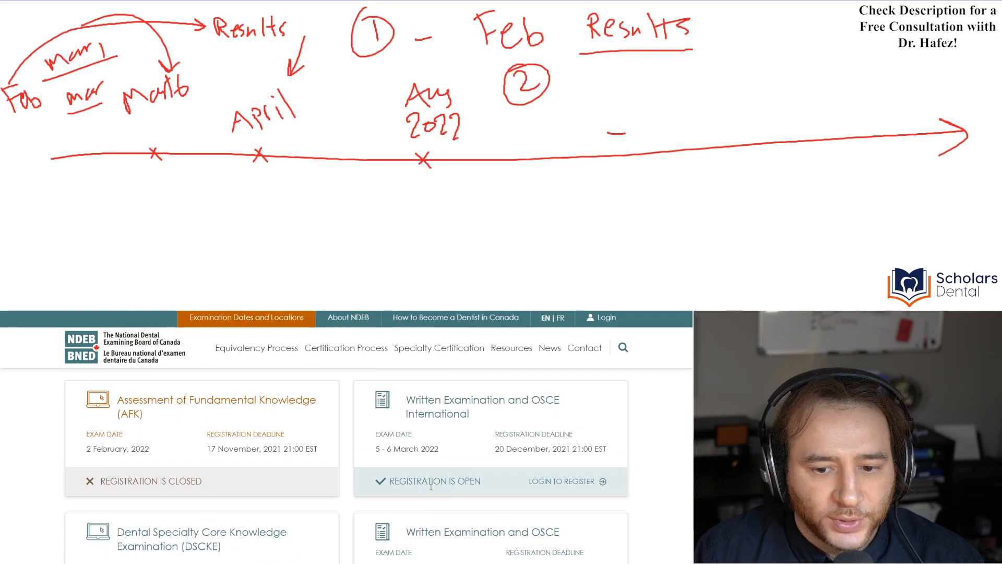
scroll(431, 486, "down", 3)
scroll(271, 505, "up", 3)
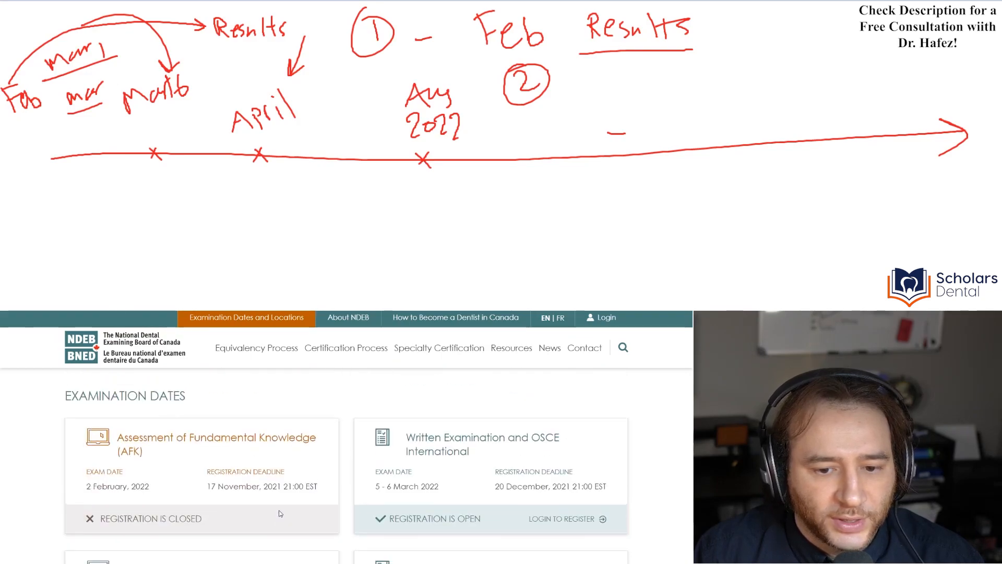
scroll(281, 507, "up", 2)
scroll(289, 508, "up", 4)
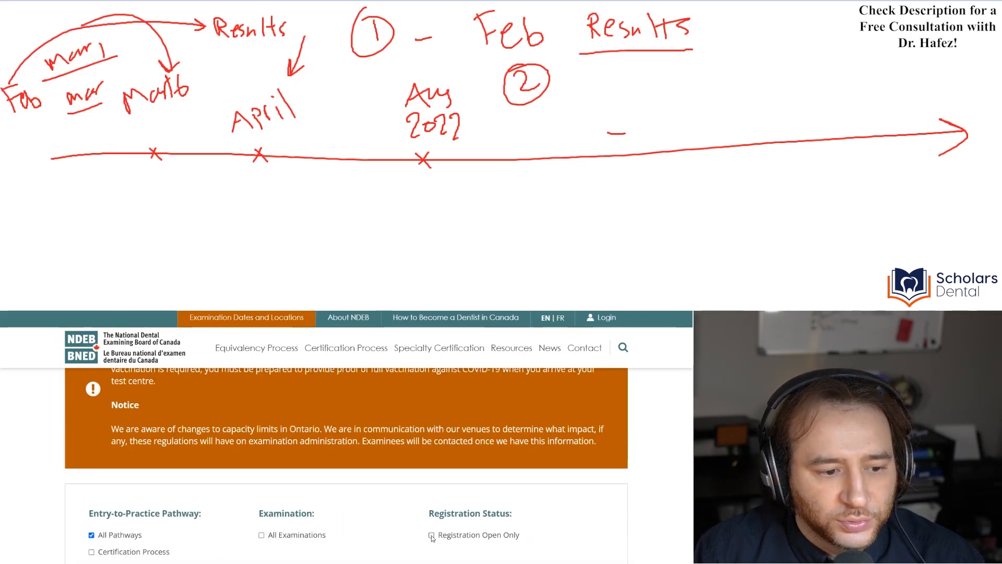
scroll(457, 544, "down", 4)
scroll(459, 553, "down", 4)
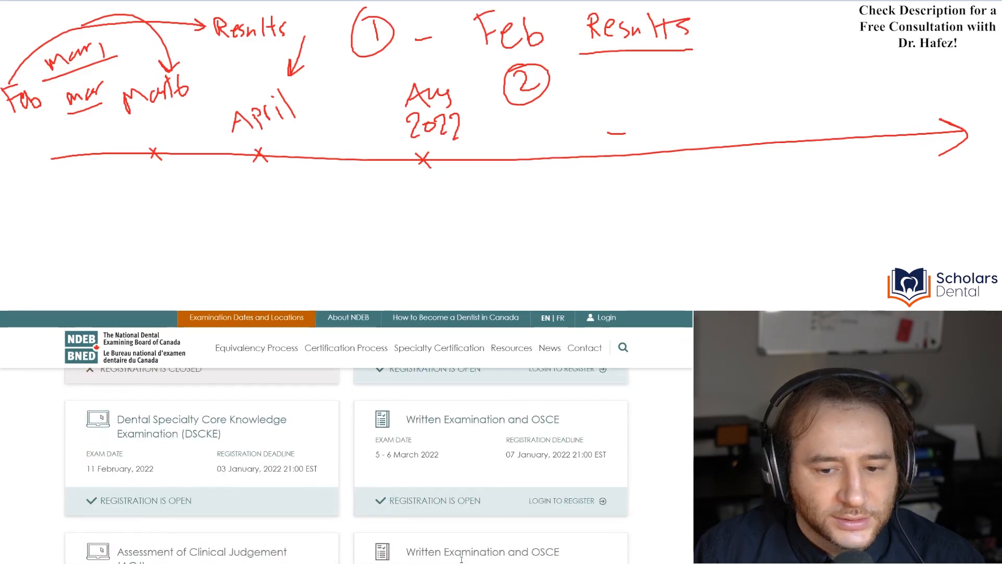
scroll(462, 561, "down", 3)
scroll(461, 560, "up", 3)
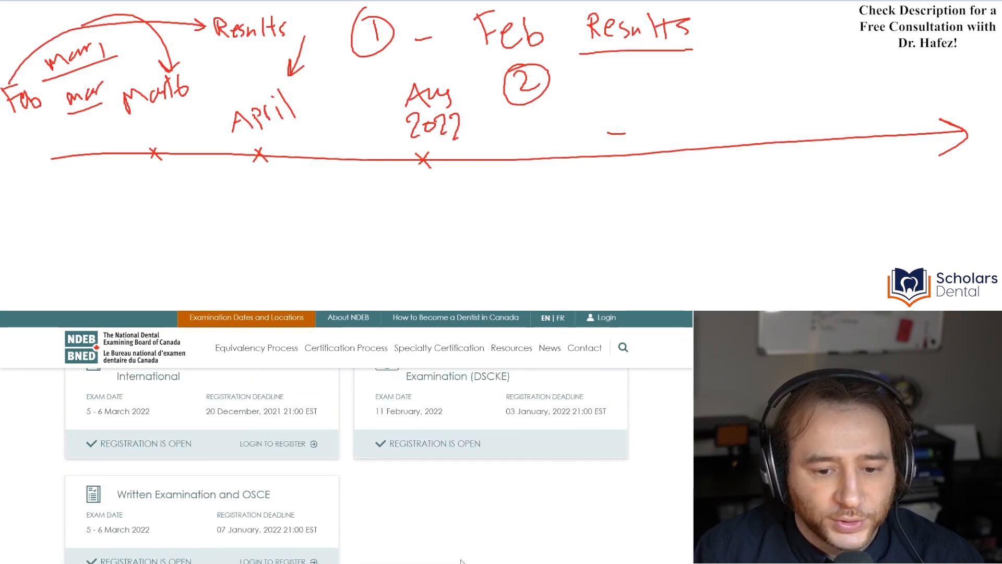
scroll(461, 560, "up", 2)
scroll(462, 560, "down", 3)
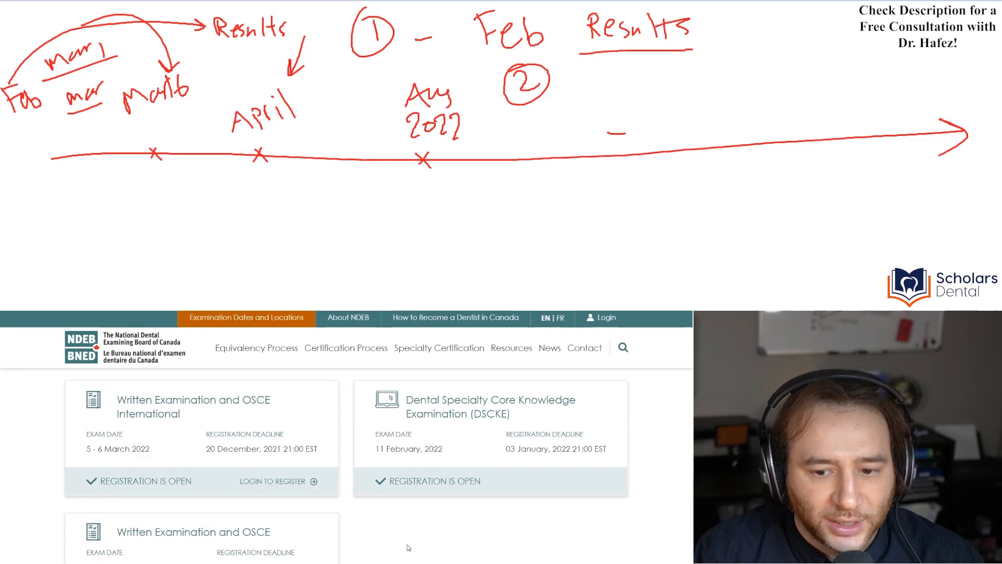
scroll(462, 560, "down", 3)
scroll(408, 546, "up", 3)
scroll(407, 548, "up", 2)
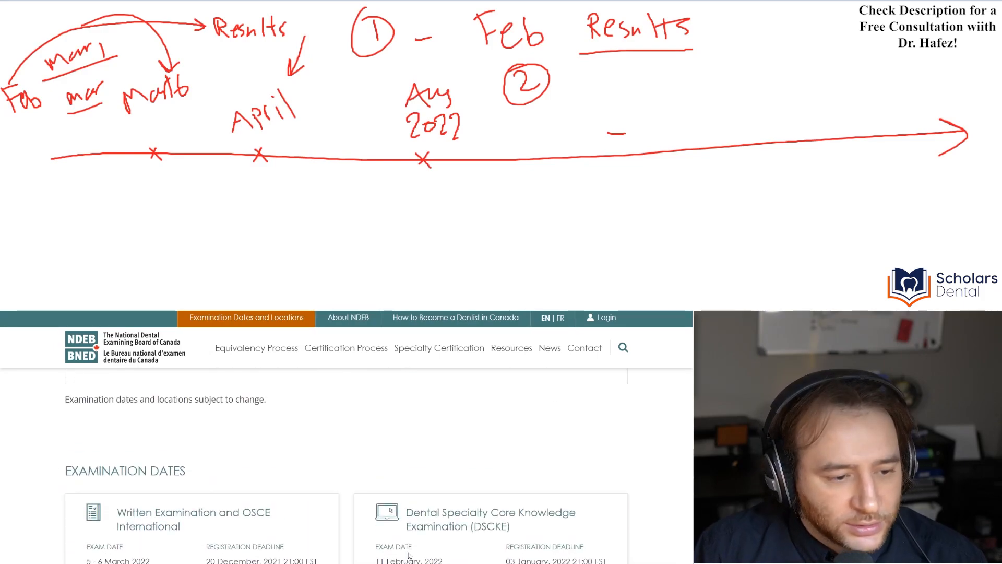
scroll(407, 550, "up", 3)
scroll(407, 551, "up", 3)
scroll(408, 554, "up", 3)
scroll(407, 553, "up", 2)
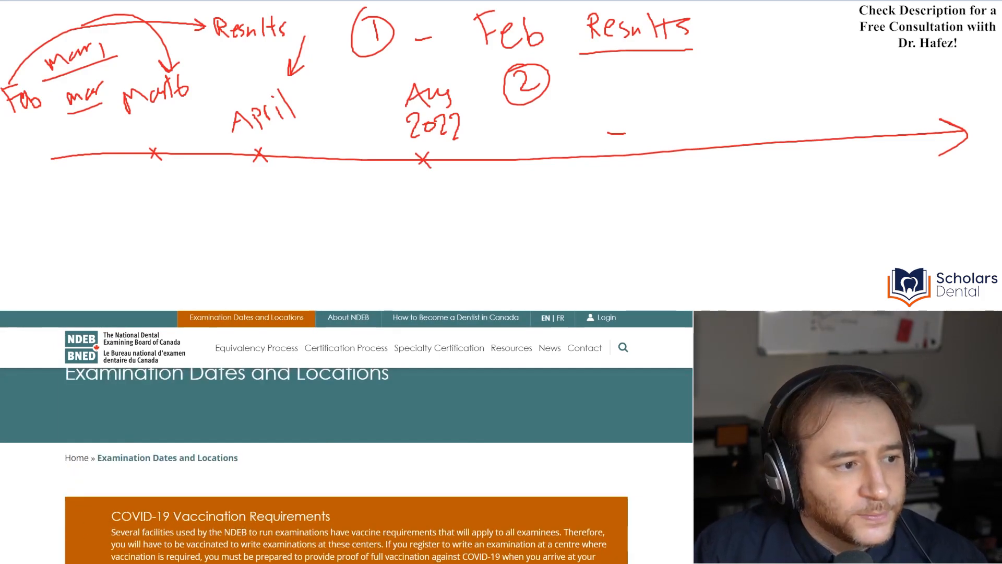
- Go to Historical Pass Rates and expand the Equivalency Process pass-rate table
left_click(489, 483)
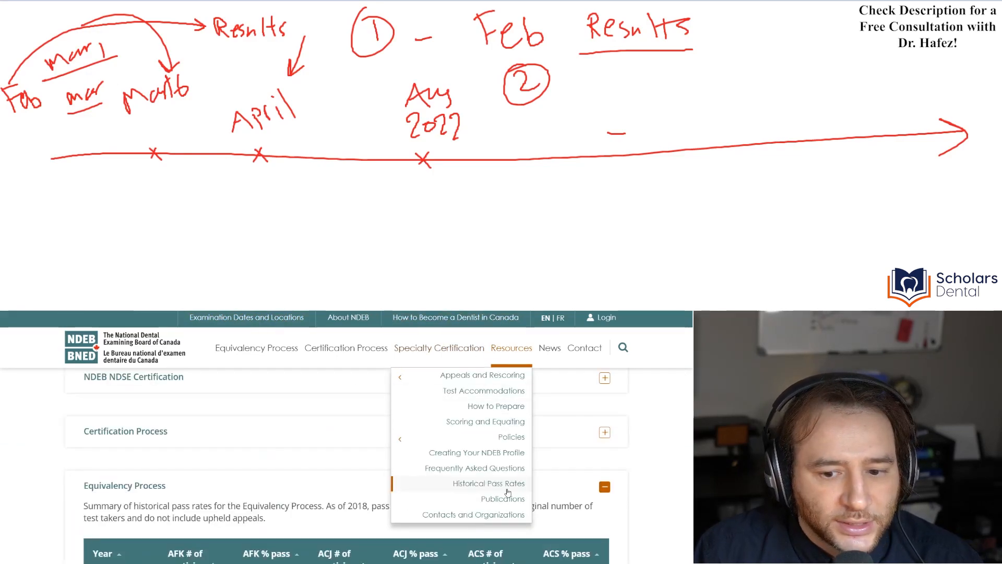
left_click(605, 486)
scroll(614, 509, "up", 2)
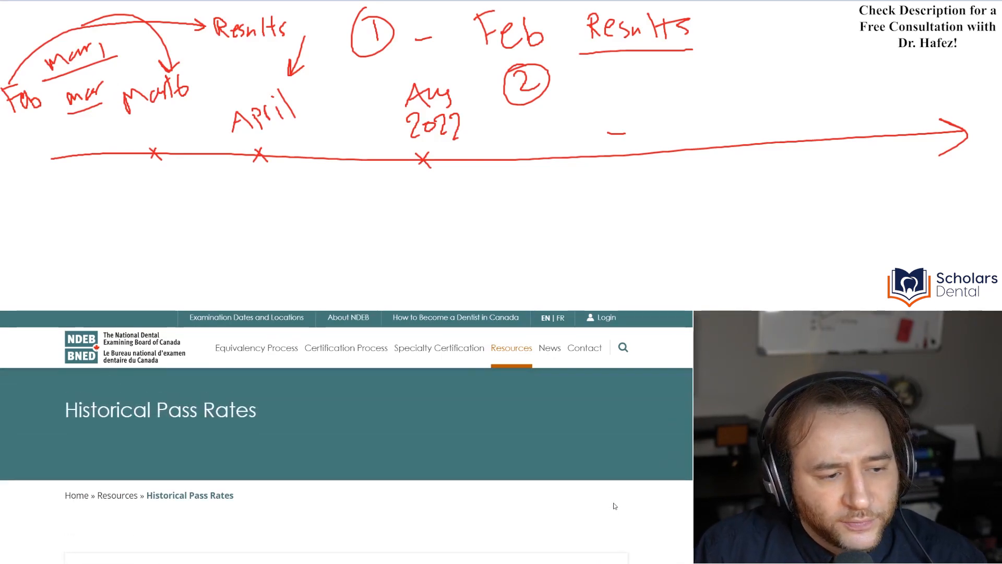
scroll(614, 504, "down", 3)
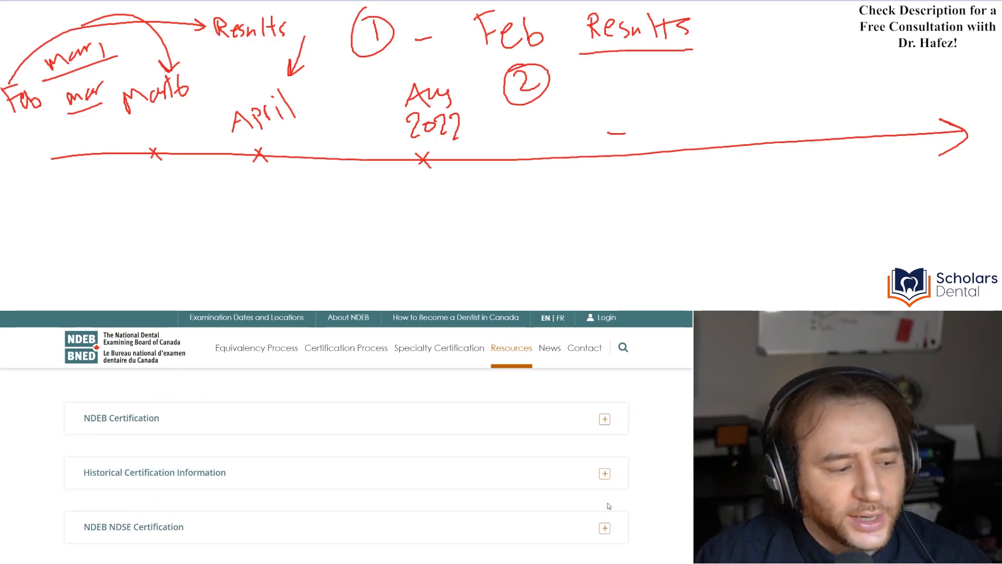
scroll(608, 505, "down", 1)
scroll(607, 506, "down", 2)
scroll(607, 486, "down", 1)
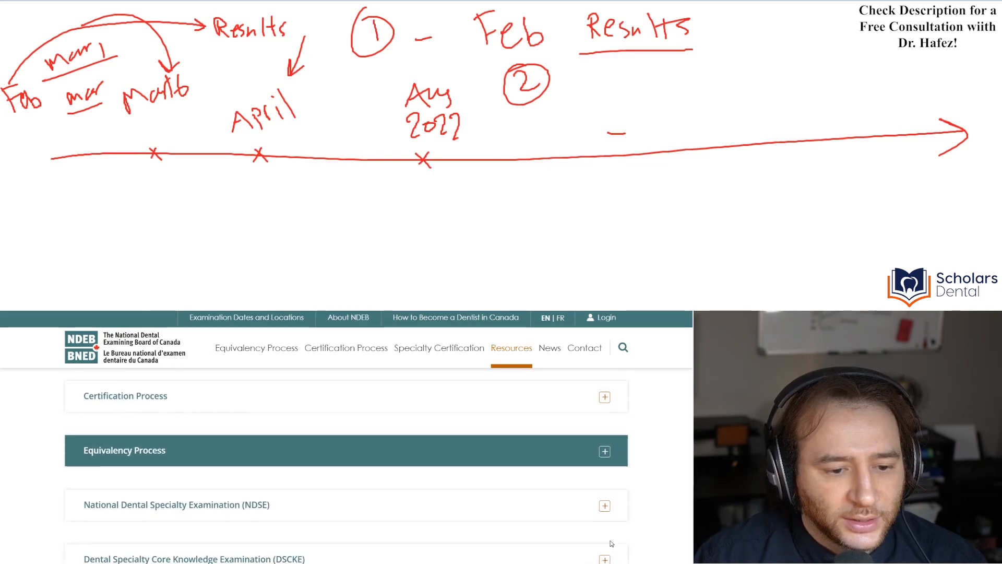
left_click(605, 449)
scroll(614, 475, "down", 1)
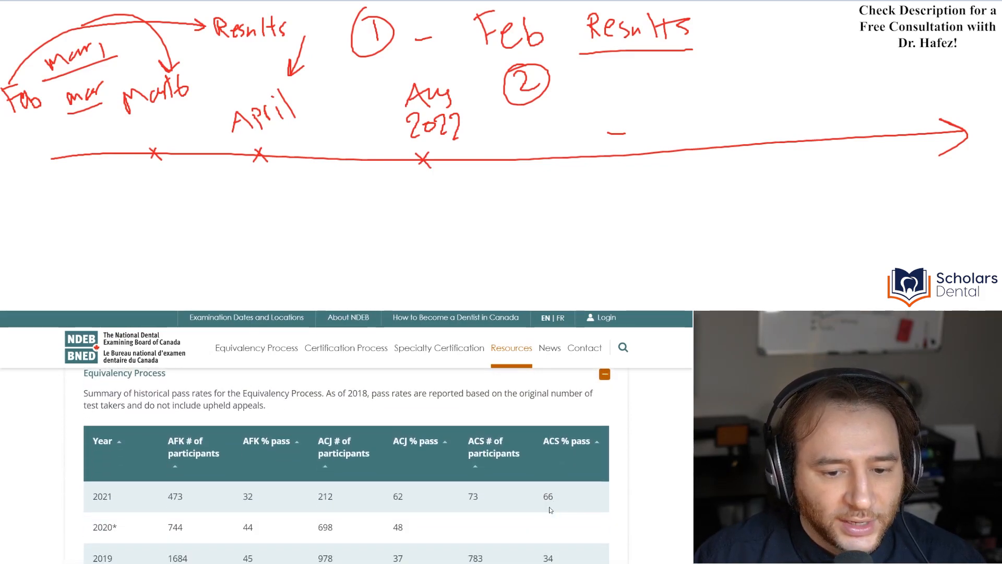
scroll(550, 510, "down", 1)
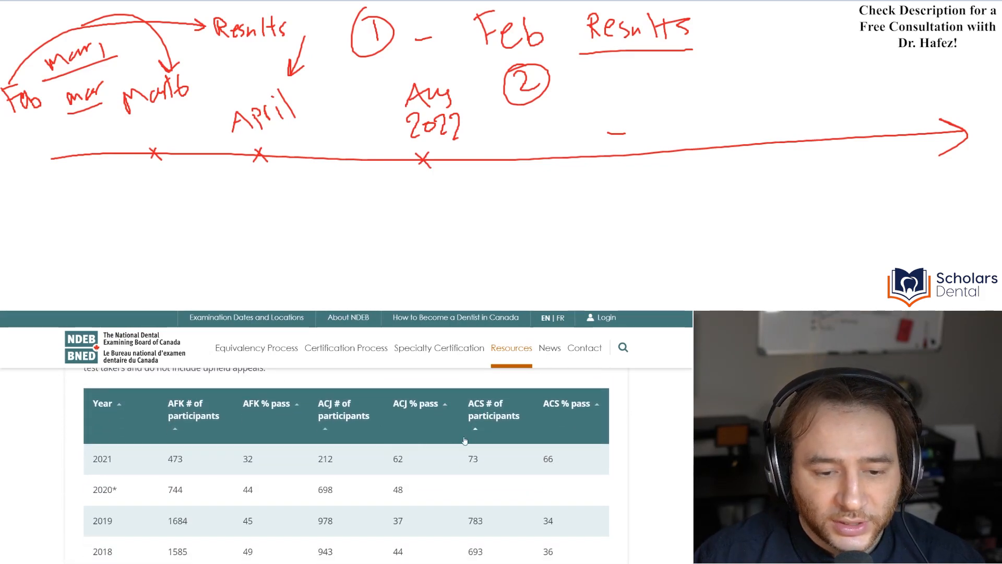
scroll(191, 460, "down", 2)
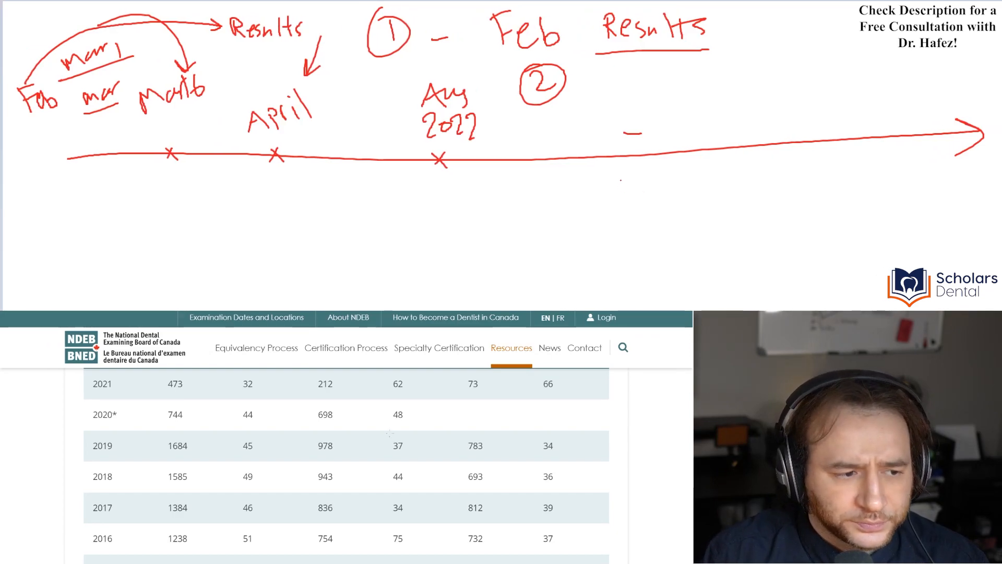
- Add a short red mark and a circled 3 below the circled 2 on the timeline
left_click_drag(668, 116, 689, 111)
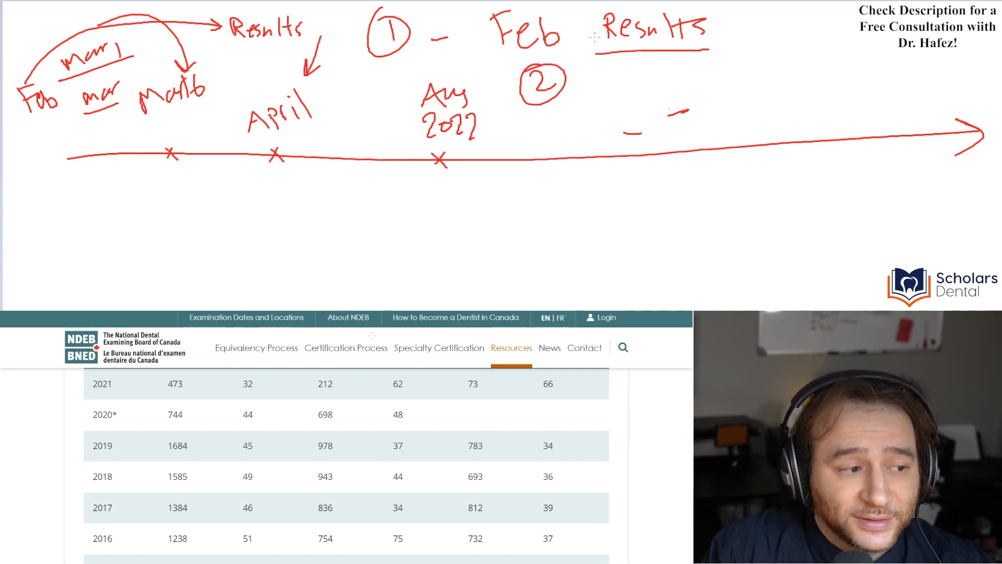
mouse_move(553, 108)
left_mouse_down()
mouse_move(572, 131)
mouse_move(568, 95)
left_mouse_up()
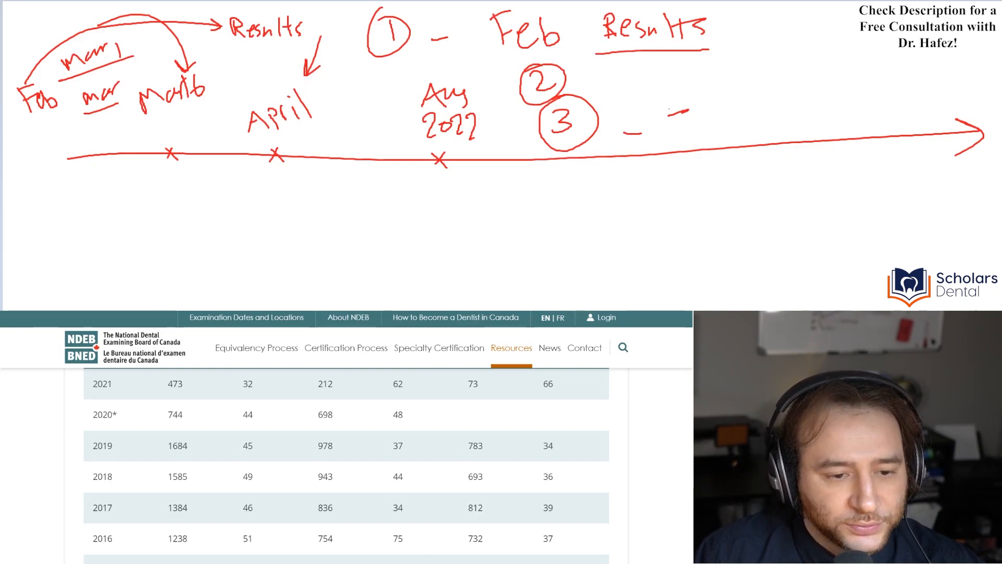
scroll(405, 537, "up", 2)
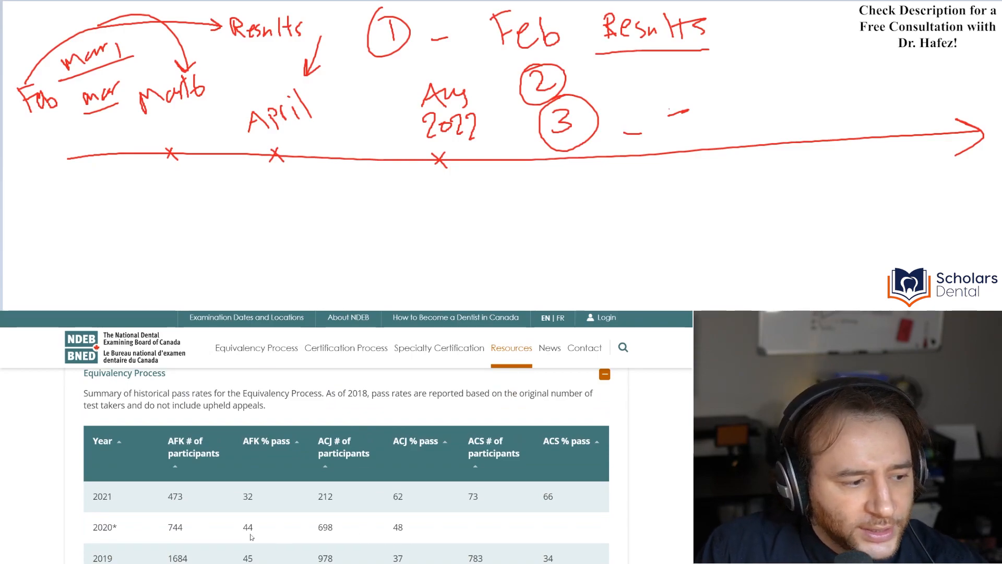
scroll(105, 527, "down", 1)
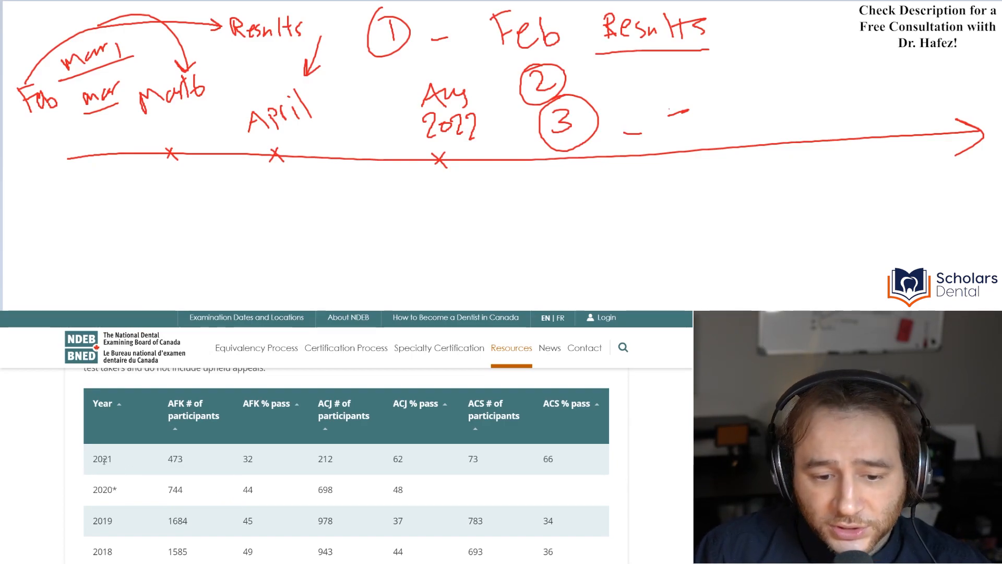
- Select the AFK participant counts 473 (2021), 744 (2020) and 1684 (2019) in turn
double_click(176, 458)
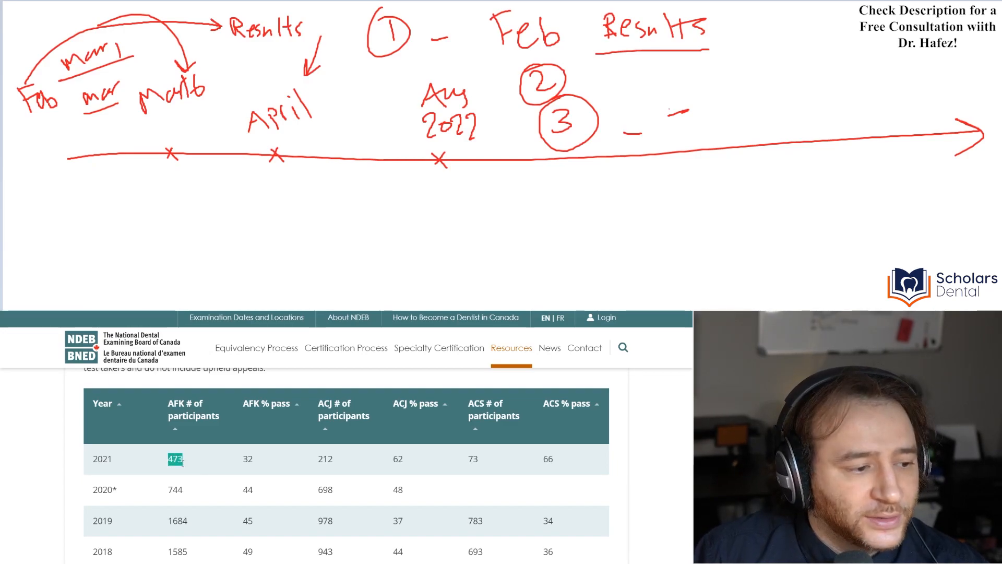
double_click(170, 491)
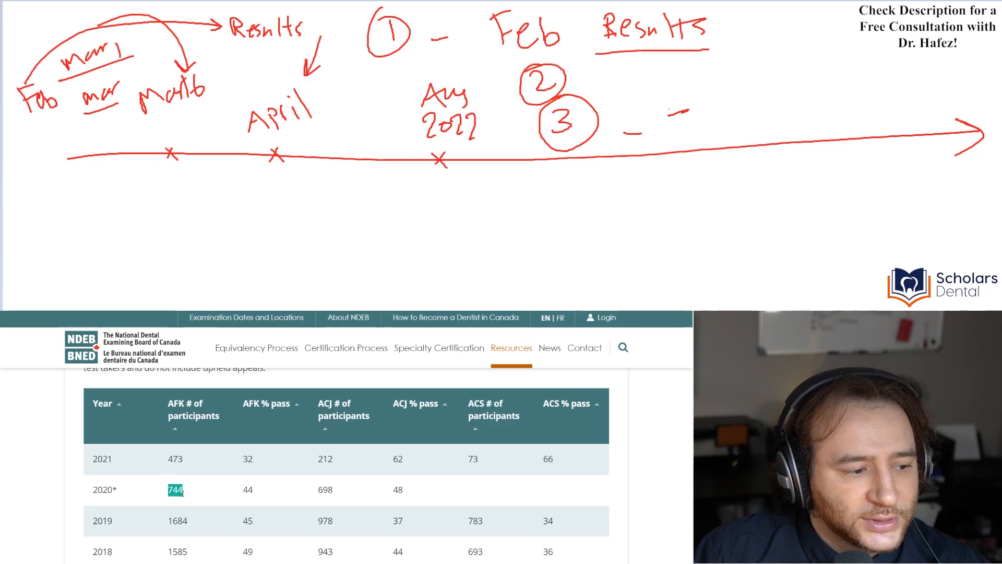
scroll(176, 494, "down", 1)
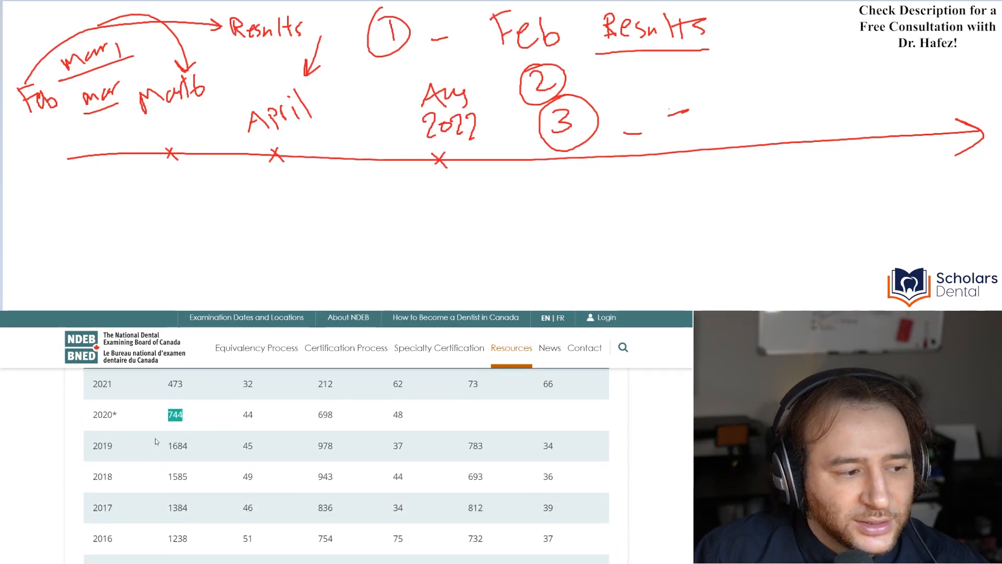
double_click(177, 448)
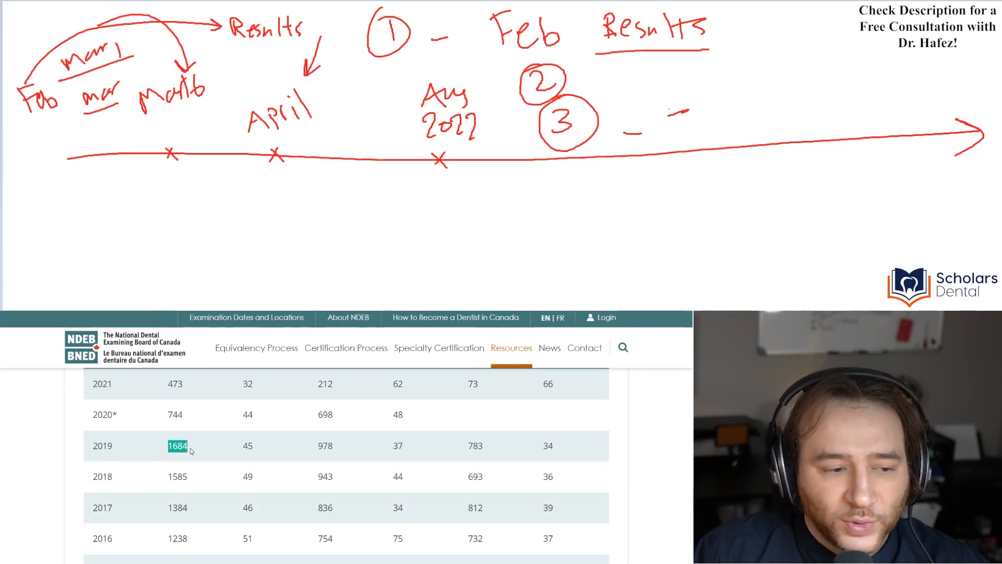
scroll(190, 448, "up", 1)
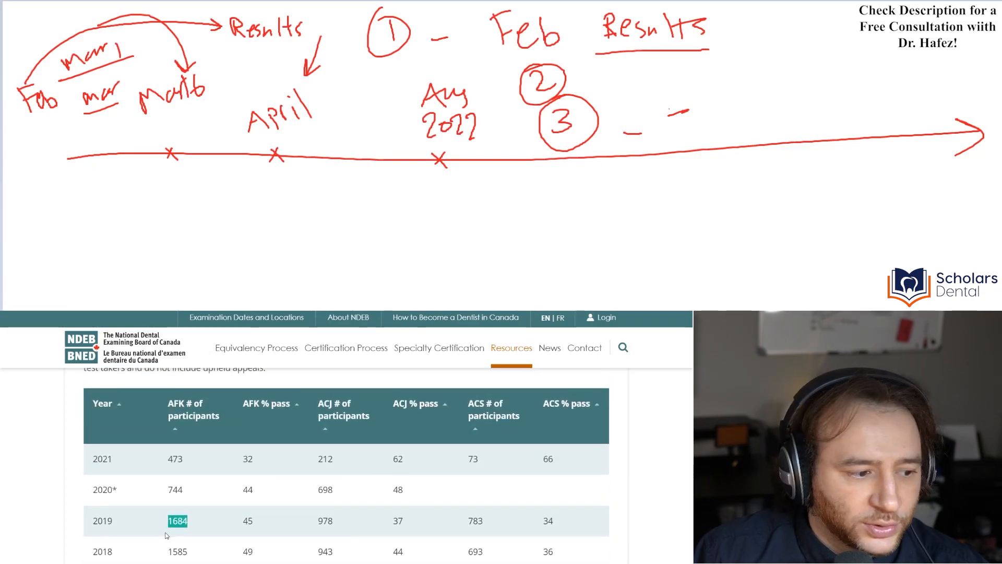
left_click_drag(167, 521, 195, 522)
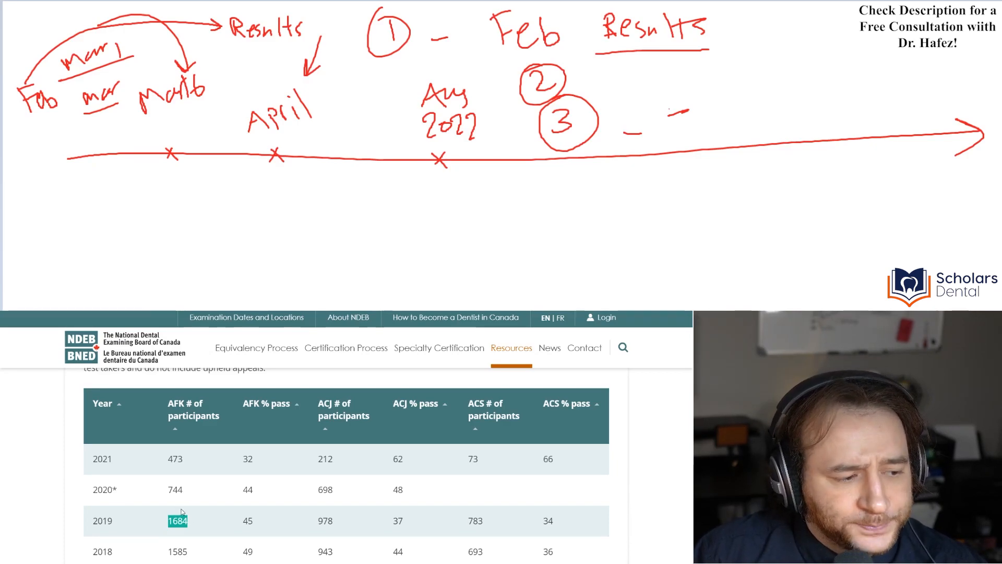
double_click(172, 520)
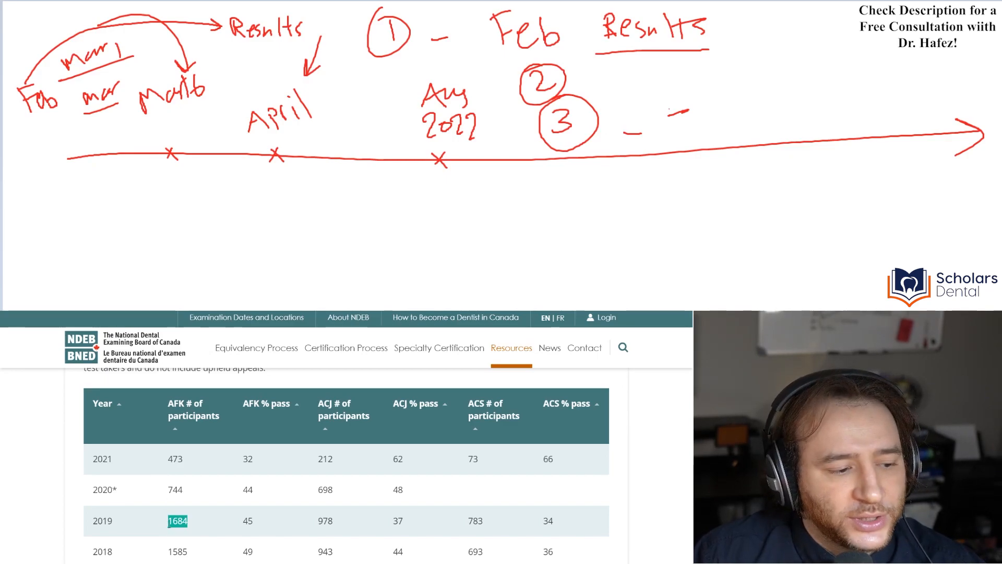
left_click(169, 523)
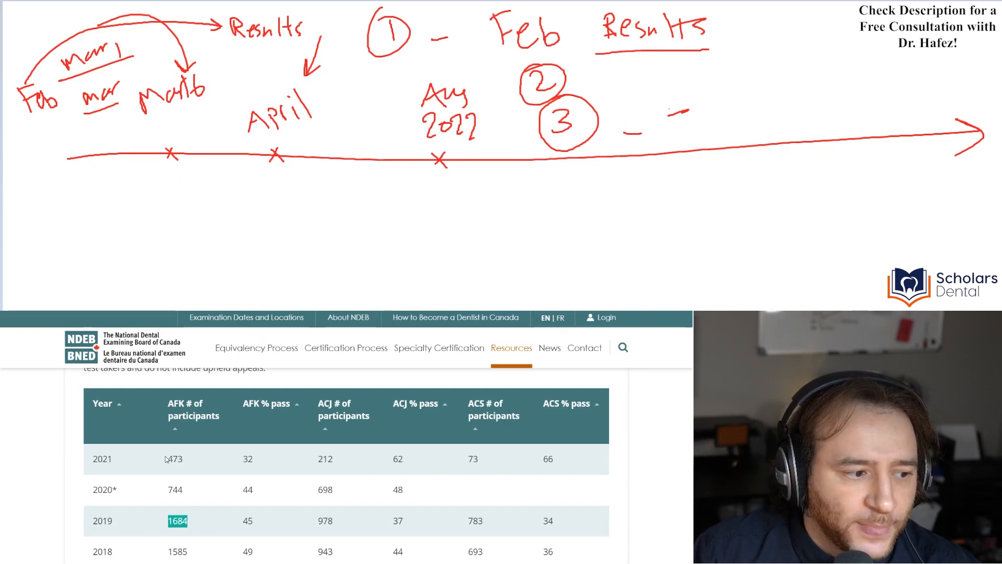
left_click_drag(167, 458, 185, 463)
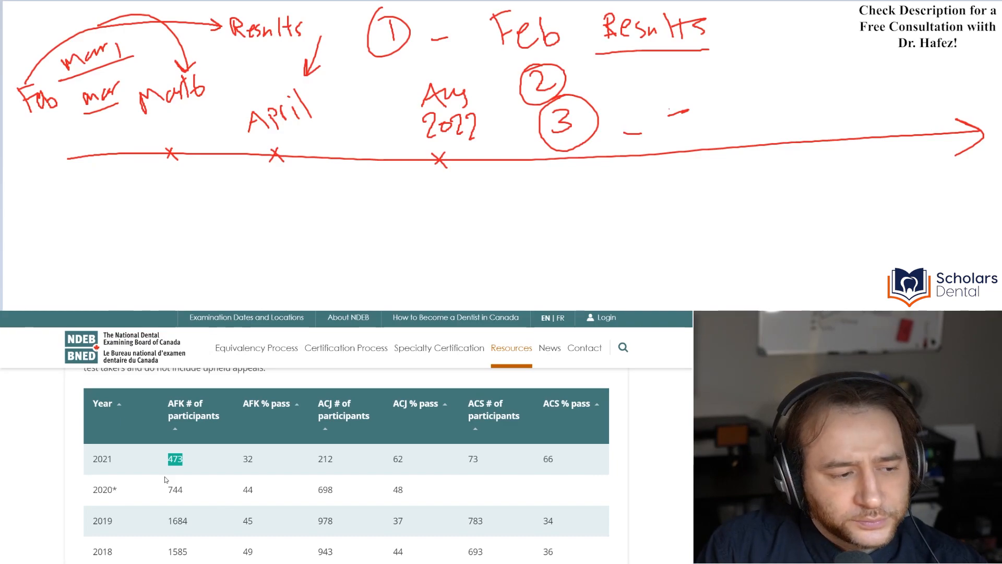
- Highlight the 2021 AFK pass rate of 32 in the Equivalency table
double_click(248, 459)
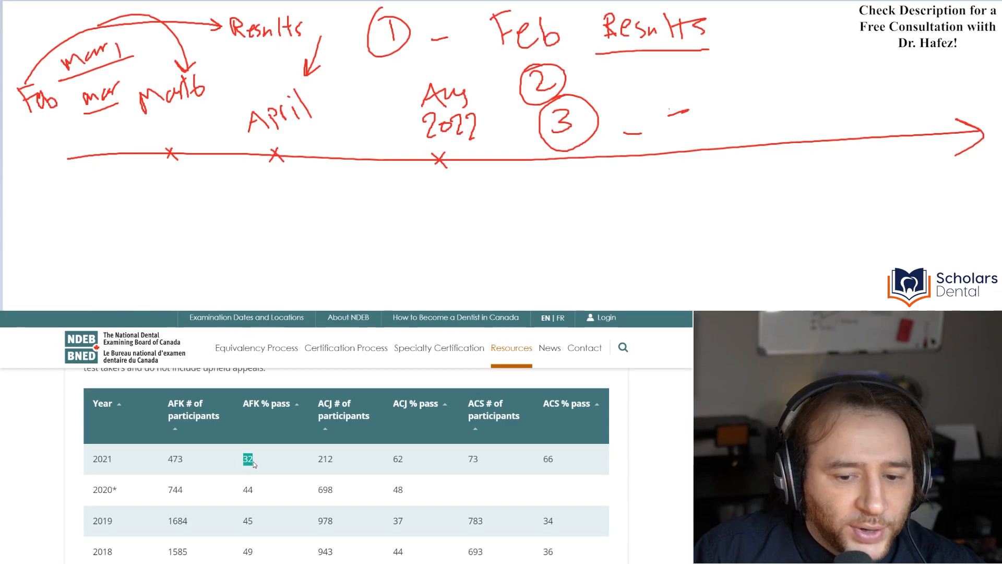
left_click_drag(248, 459, 255, 462)
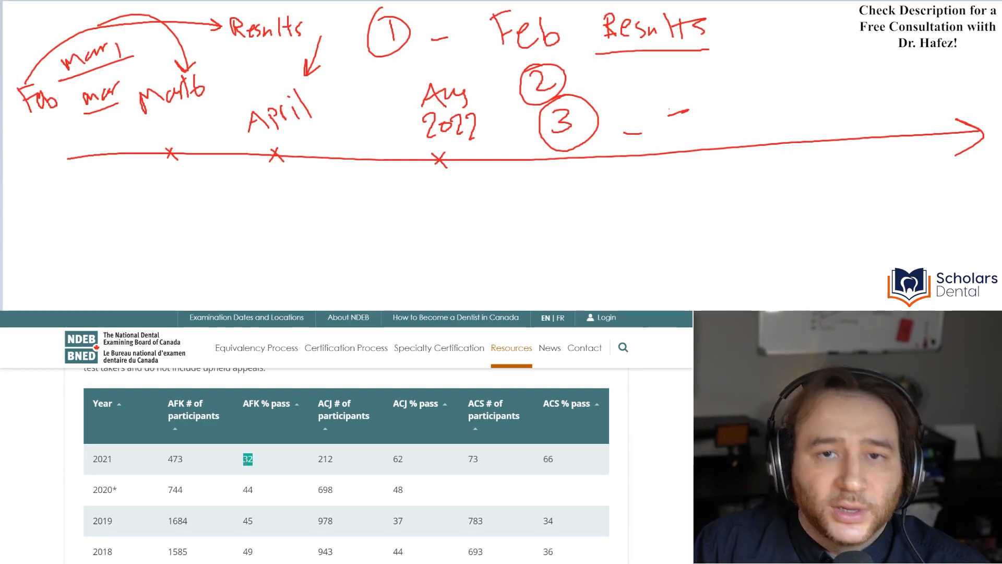
left_click(253, 471)
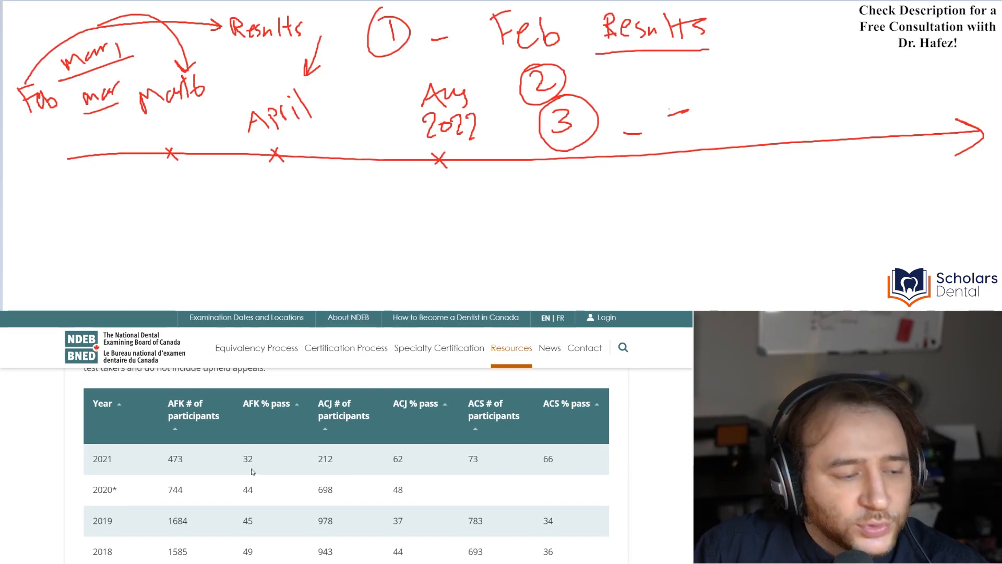
double_click(247, 459)
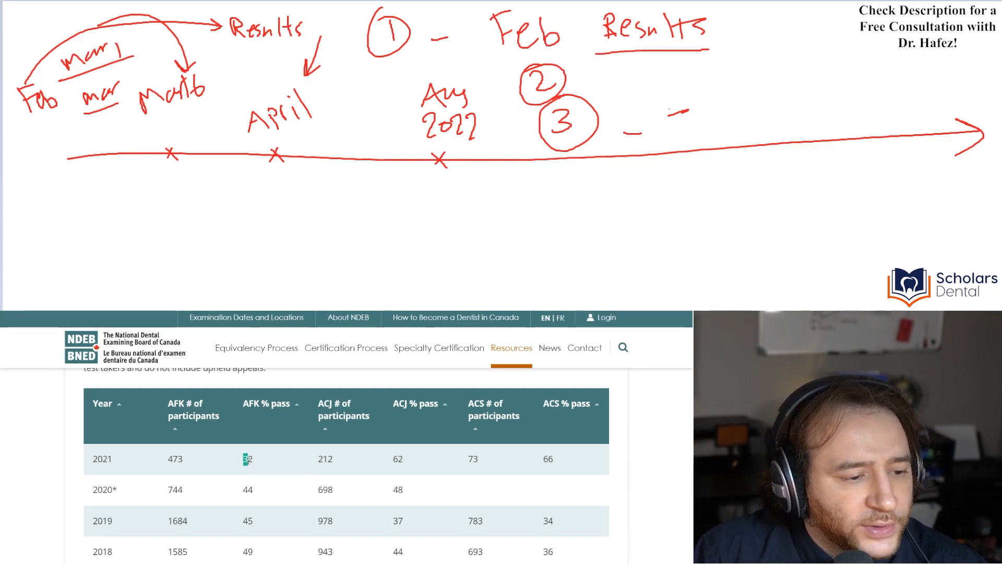
scroll(246, 494, "down", 3)
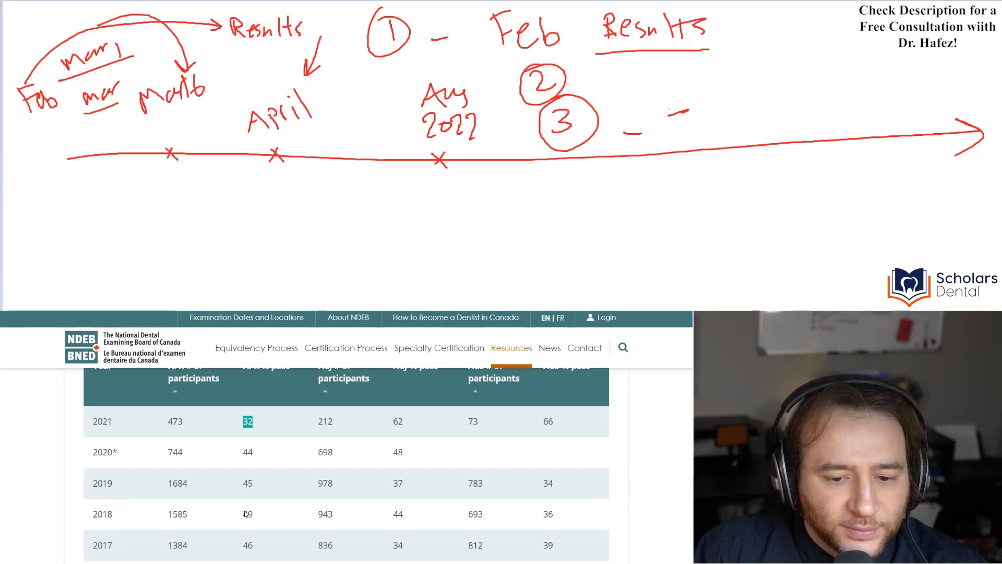
scroll(246, 509, "down", 2)
scroll(244, 512, "down", 2)
scroll(245, 512, "down", 1)
scroll(245, 512, "down", 2)
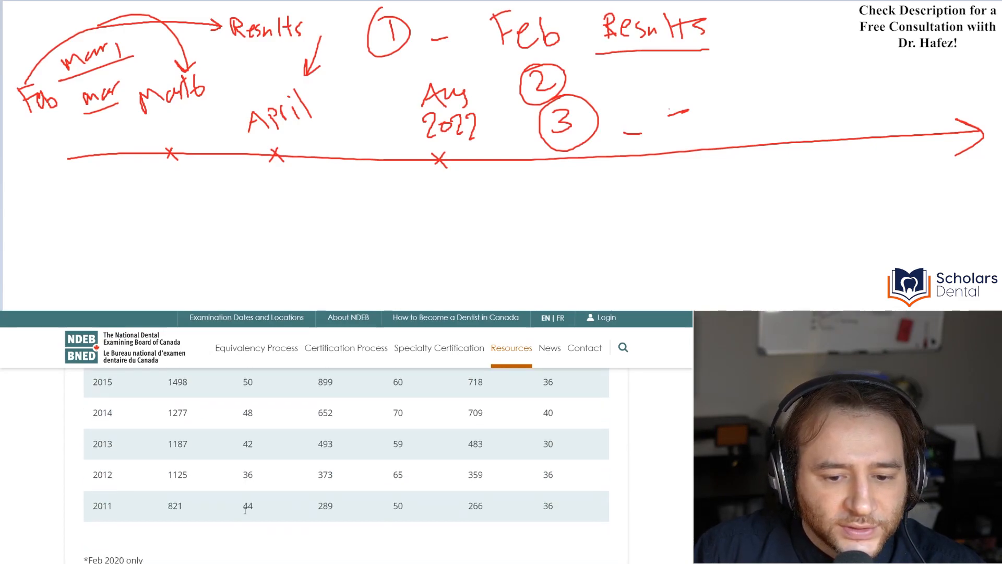
scroll(243, 504, "up", 2)
scroll(244, 504, "up", 1)
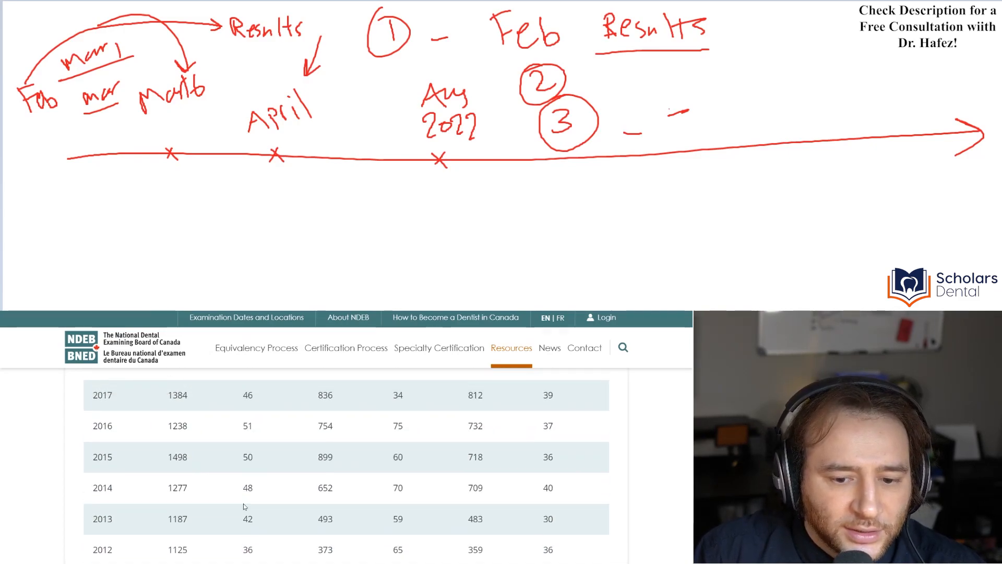
scroll(243, 503, "up", 2)
scroll(244, 504, "up", 1)
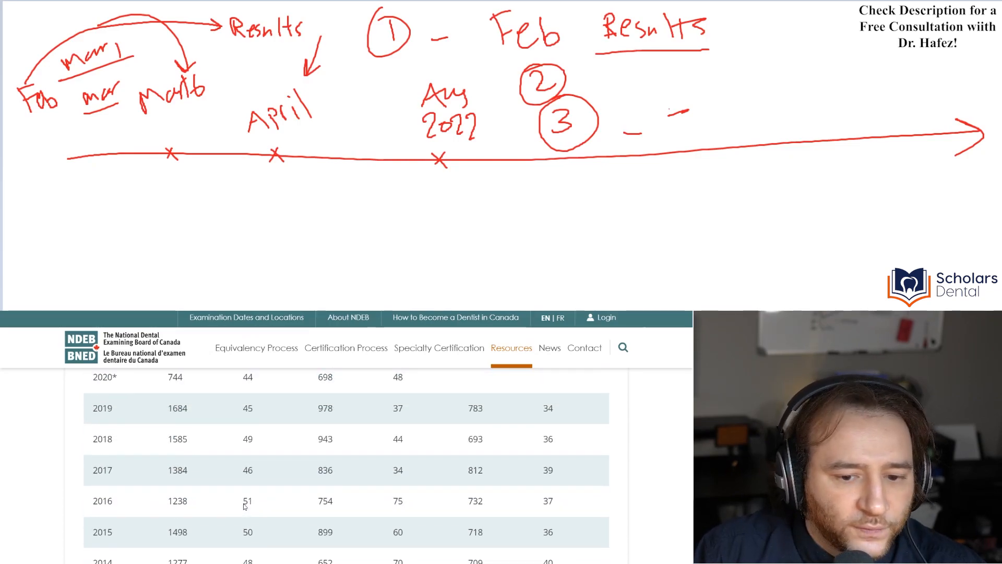
scroll(243, 504, "up", 1)
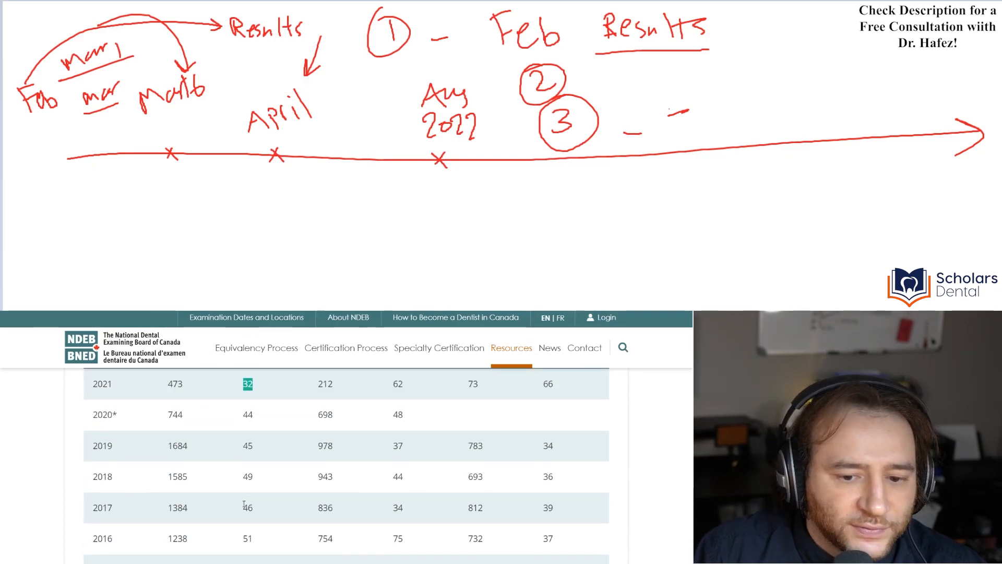
scroll(243, 503, "up", 1)
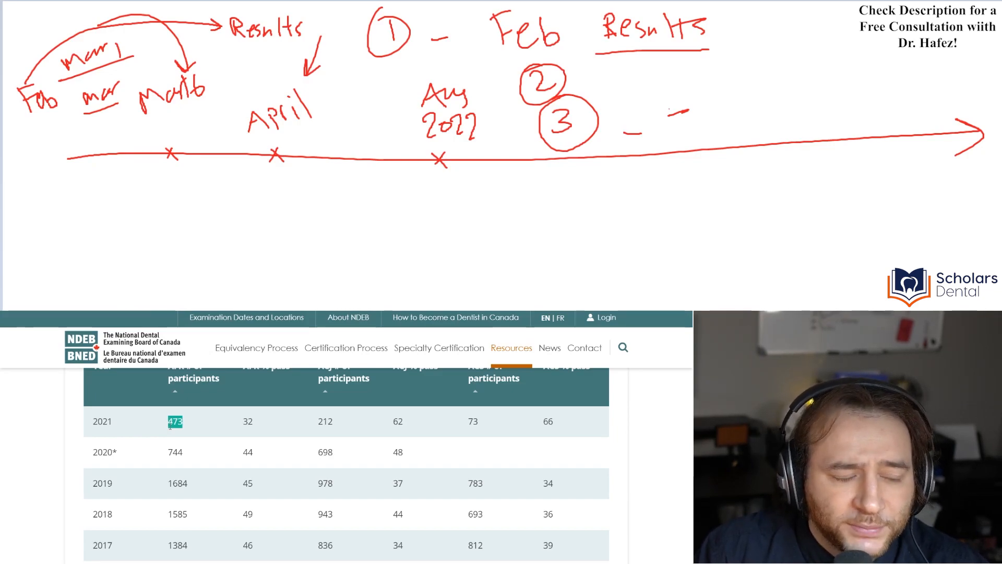
left_click(169, 429)
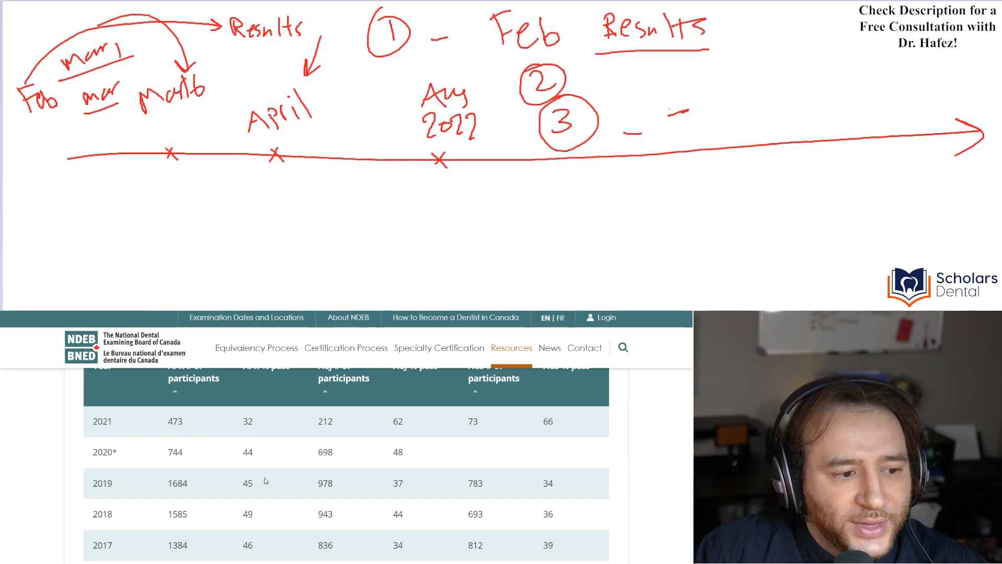
scroll(265, 481, "up", 2)
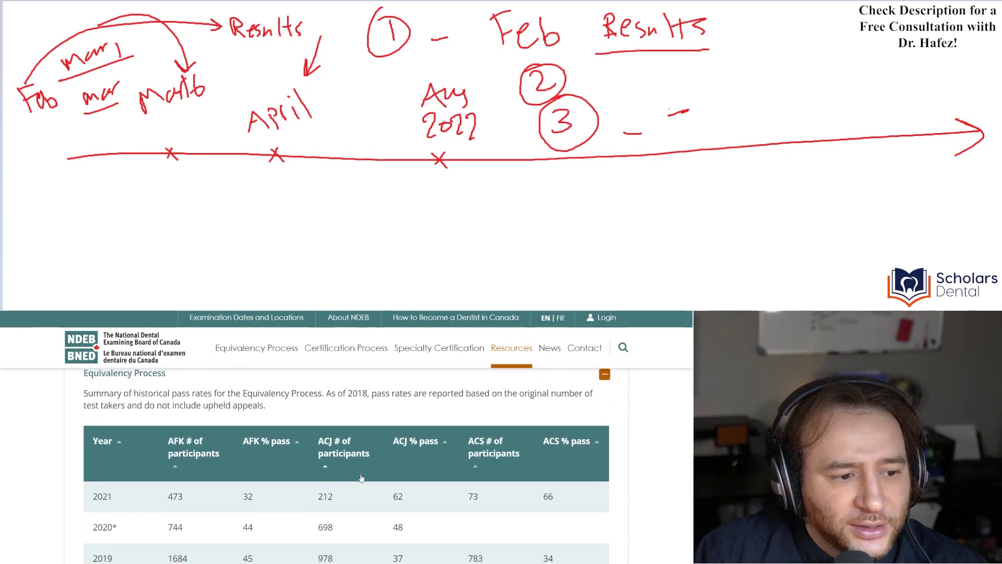
- Highlight the 2021 ACJ figures 212 and 62% against the 2019 participant count 978
double_click(324, 496)
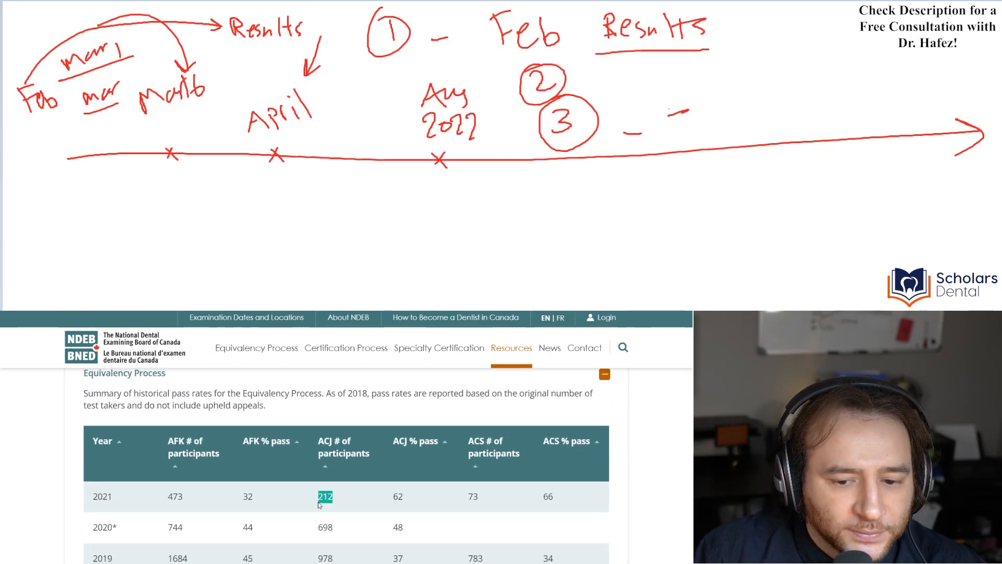
double_click(397, 496)
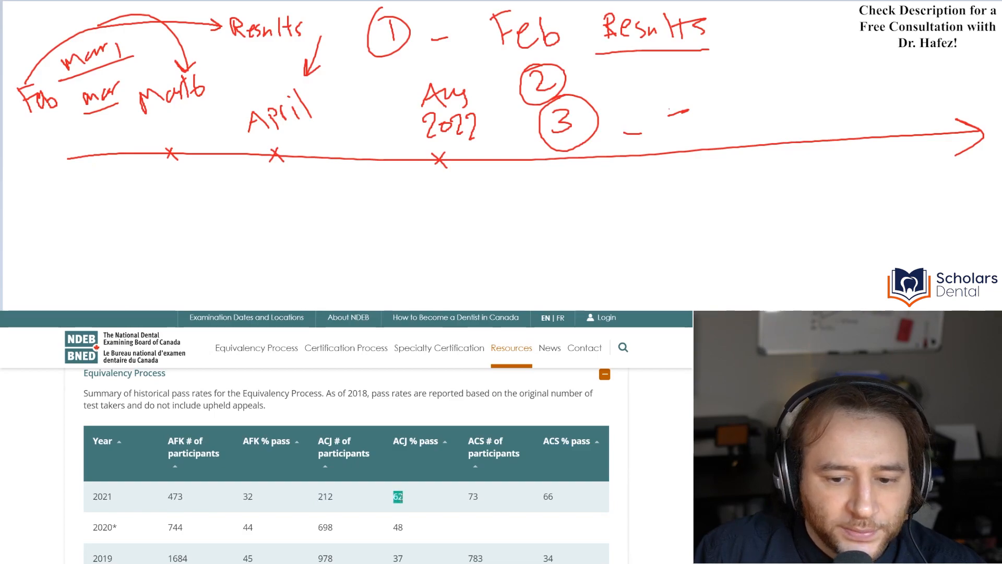
left_click(401, 510)
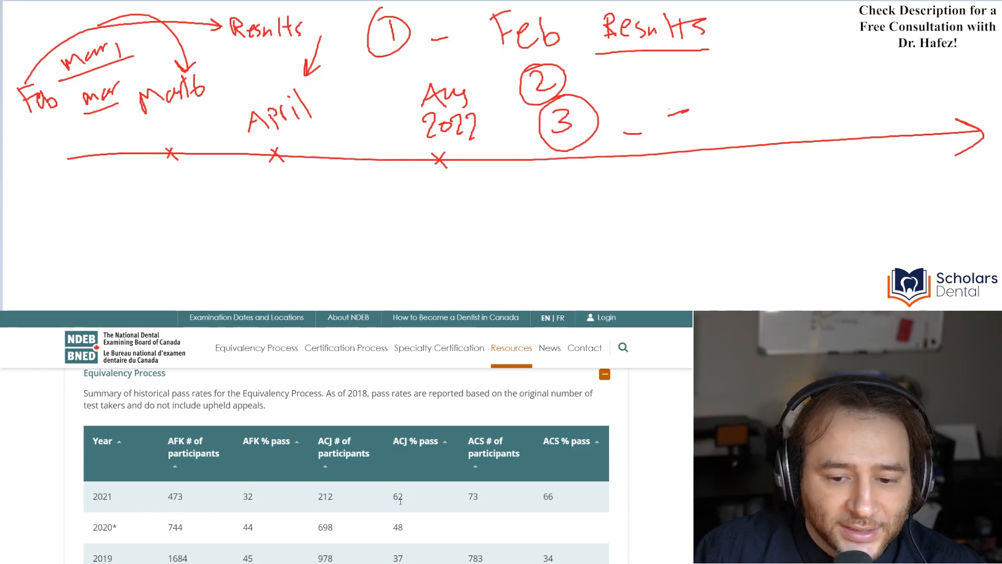
scroll(402, 511, "down", 3)
scroll(401, 510, "down", 2)
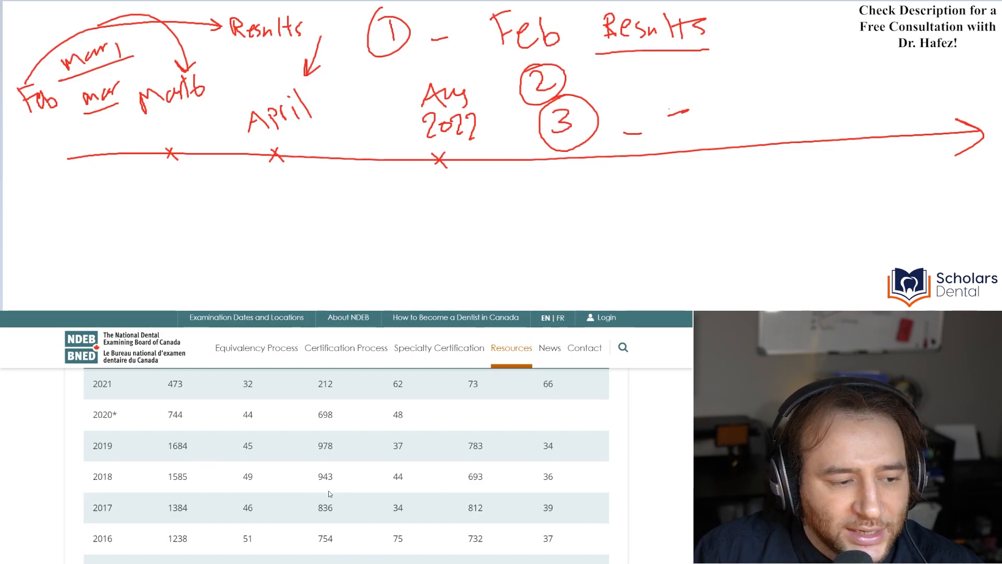
scroll(326, 481, "up", 1)
scroll(327, 482, "up", 1)
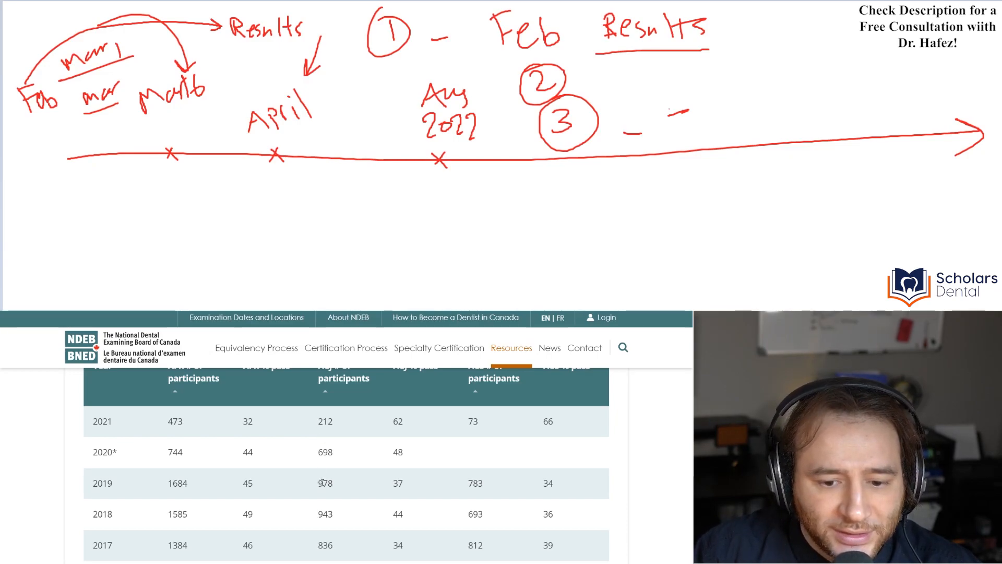
left_click_drag(318, 483, 335, 486)
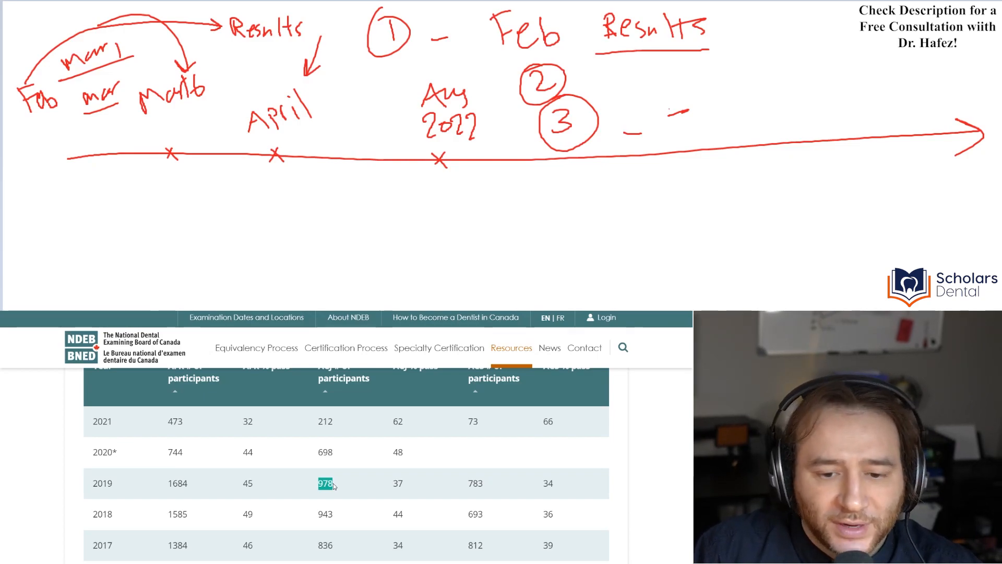
double_click(324, 421)
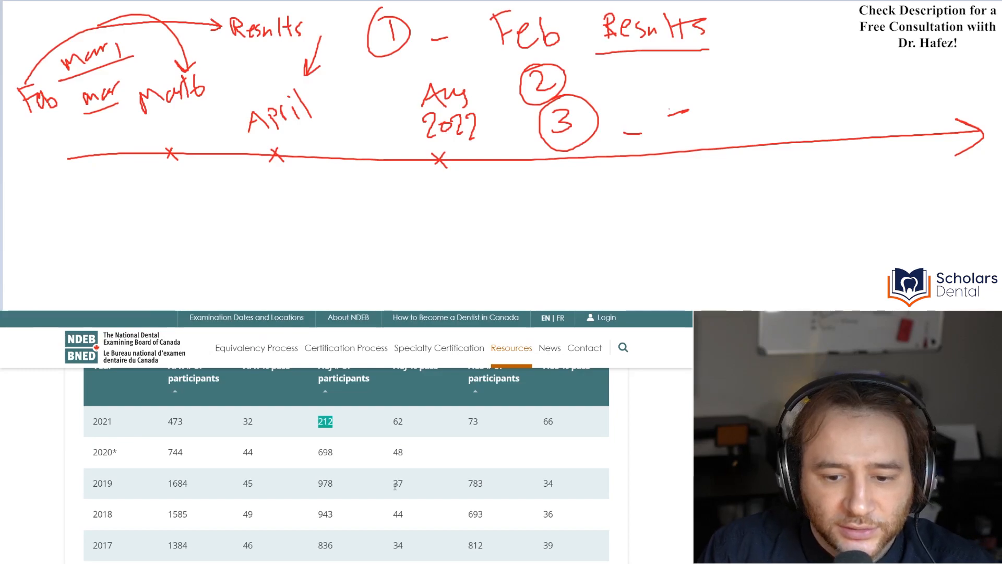
scroll(395, 486, "down", 1)
- Compare the 2019 ACJ 37% with 2021's 62%, then leave the AFK pass rate 32 marked
left_click_drag(392, 446, 398, 446)
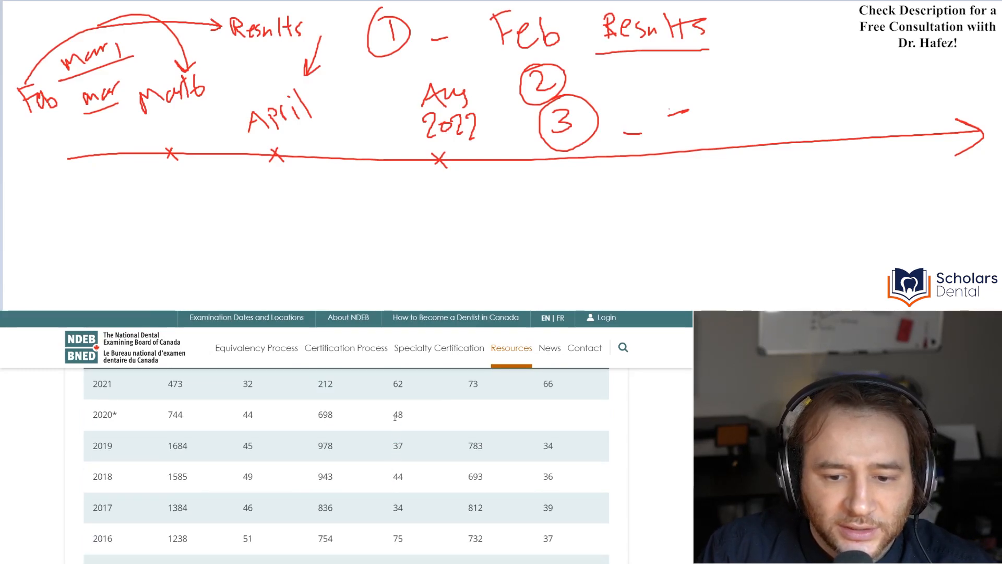
double_click(398, 383)
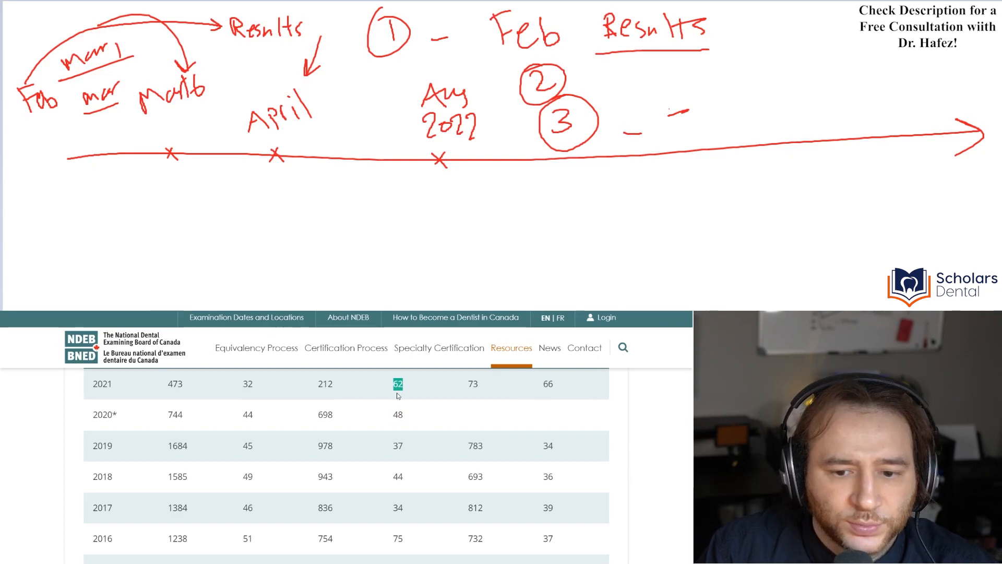
scroll(398, 395, "up", 2)
left_click(369, 456)
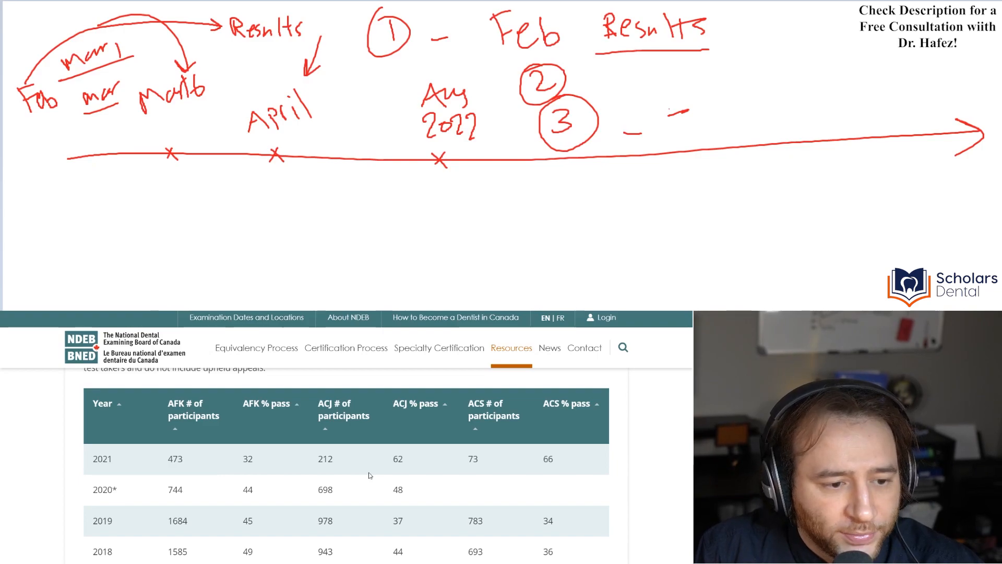
left_click_drag(394, 461, 406, 462)
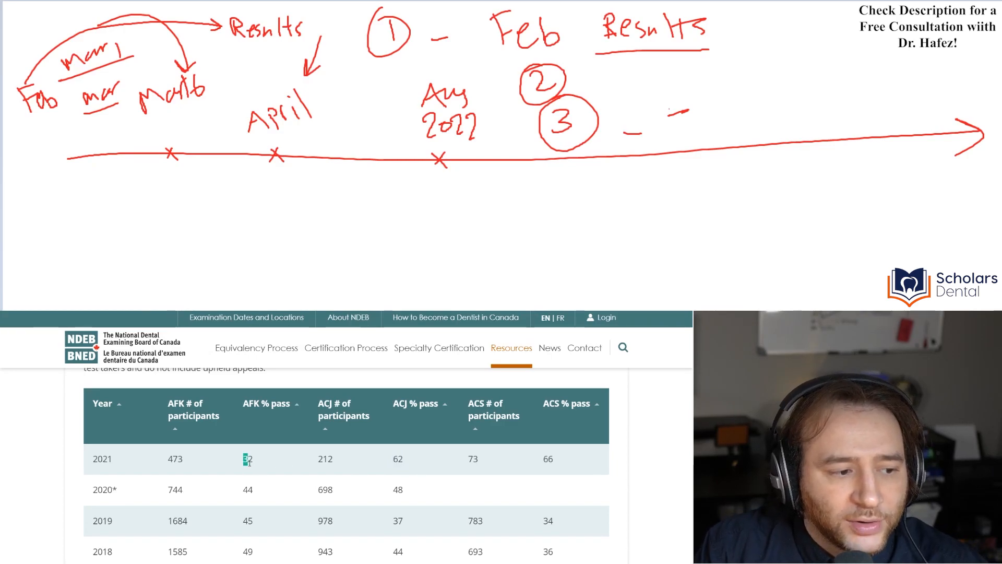
left_click_drag(245, 459, 252, 459)
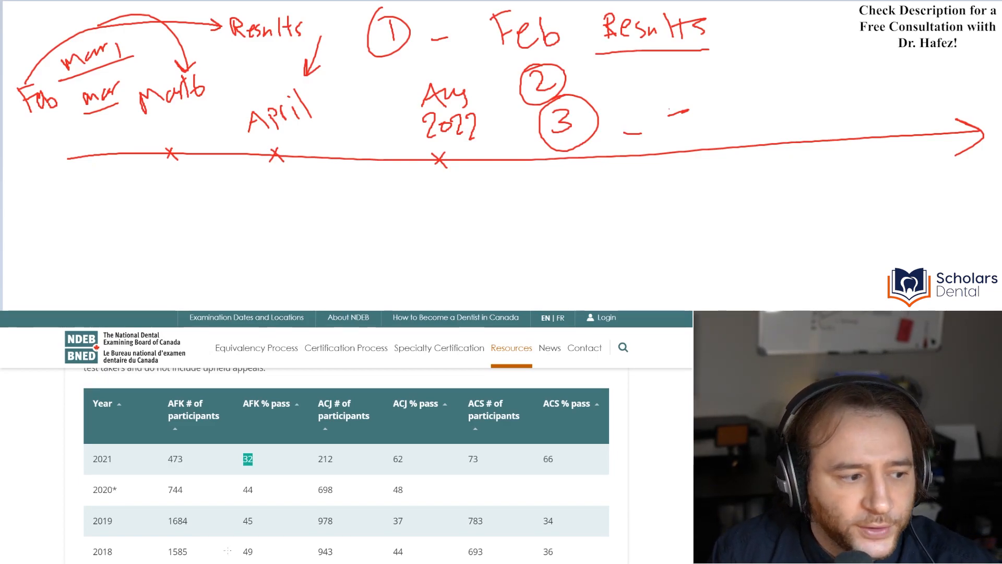
- Sketch AFK below the timeline with a rightward arrow and a labelled downward flow arrow
left_click_drag(109, 305, 395, 296)
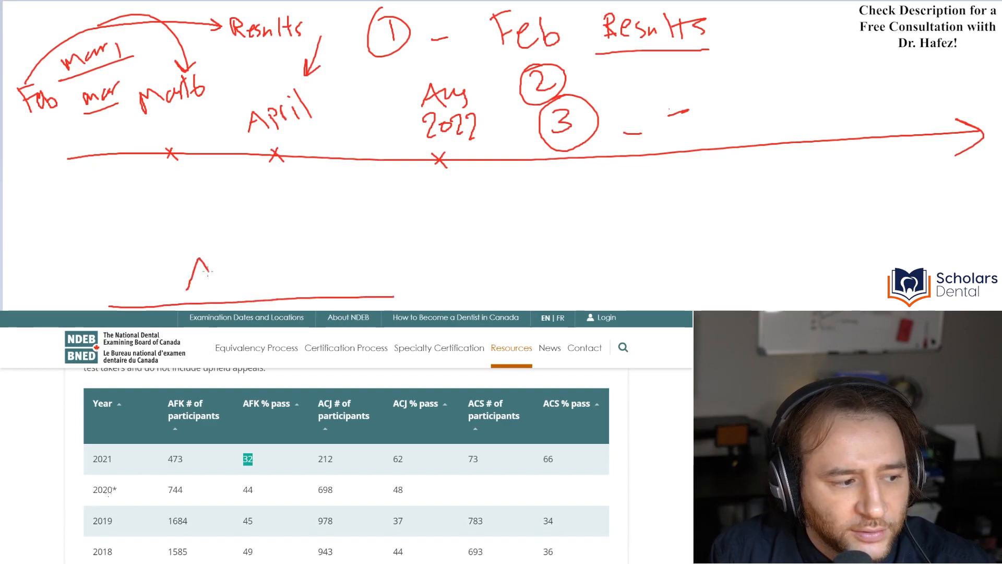
left_click_drag(223, 270, 252, 279)
left_click_drag(252, 266, 431, 237)
left_click_drag(417, 229, 420, 247)
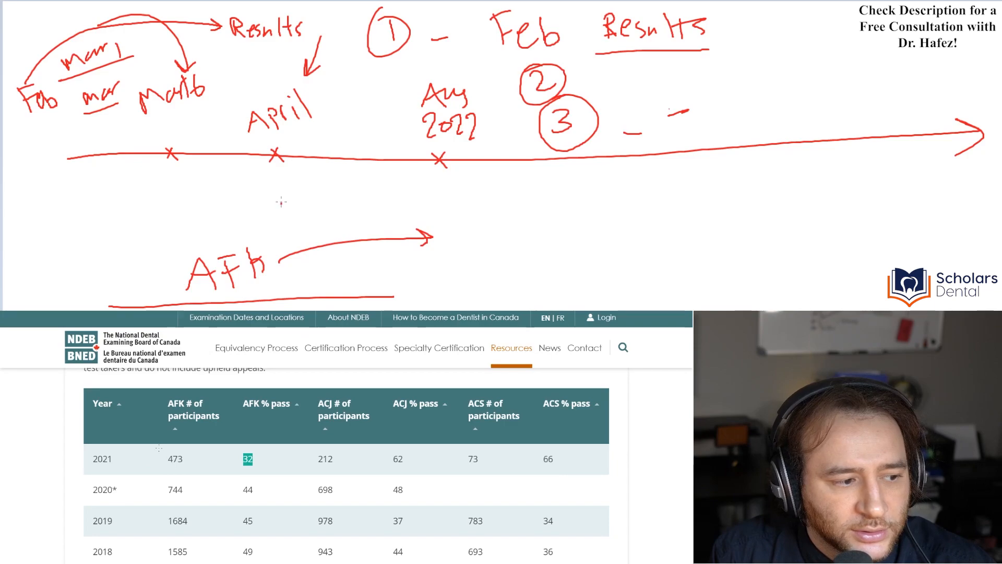
left_click_drag(281, 202, 283, 232)
left_click_drag(275, 222, 333, 216)
left_click_drag(333, 207, 357, 211)
- Write ACJ at the arrow's end with its own flow arrow and circle it
left_click_drag(479, 278, 516, 275)
mouse_move(549, 238)
left_mouse_down()
mouse_move(553, 271)
mouse_move(708, 211)
left_mouse_up()
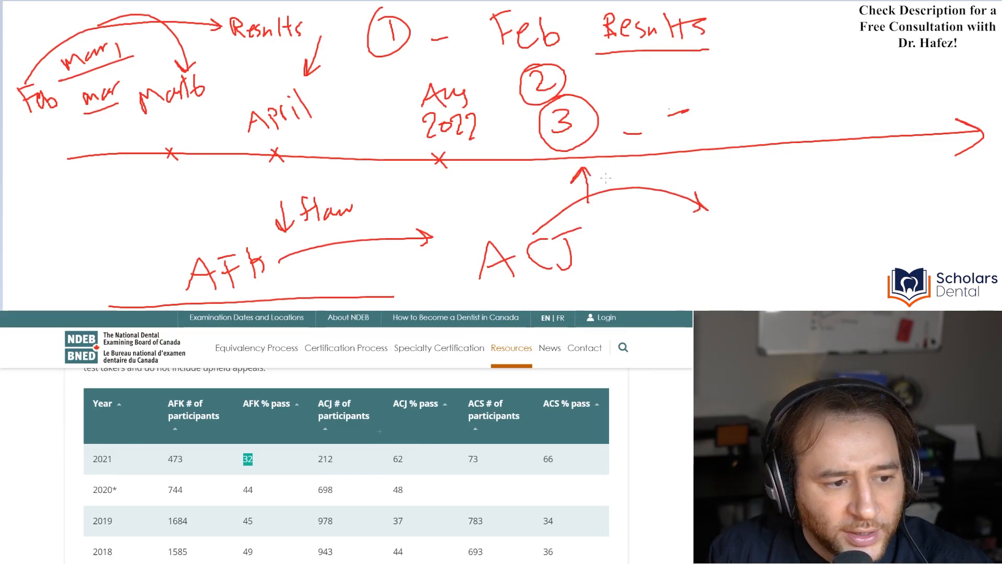
left_click_drag(619, 160, 618, 191)
left_click_drag(610, 179, 695, 175)
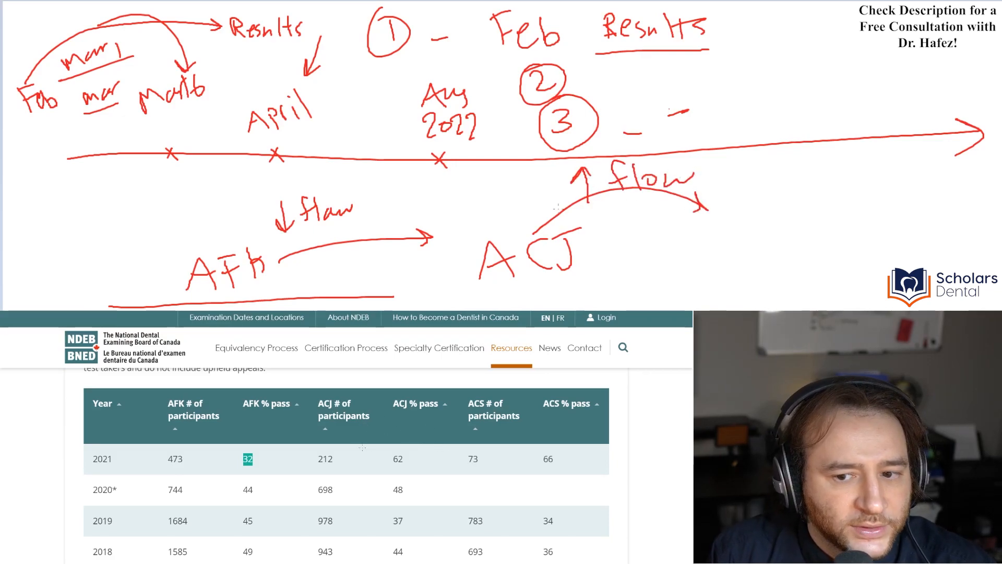
mouse_move(548, 196)
left_mouse_down()
mouse_move(439, 250)
mouse_move(540, 204)
left_mouse_up()
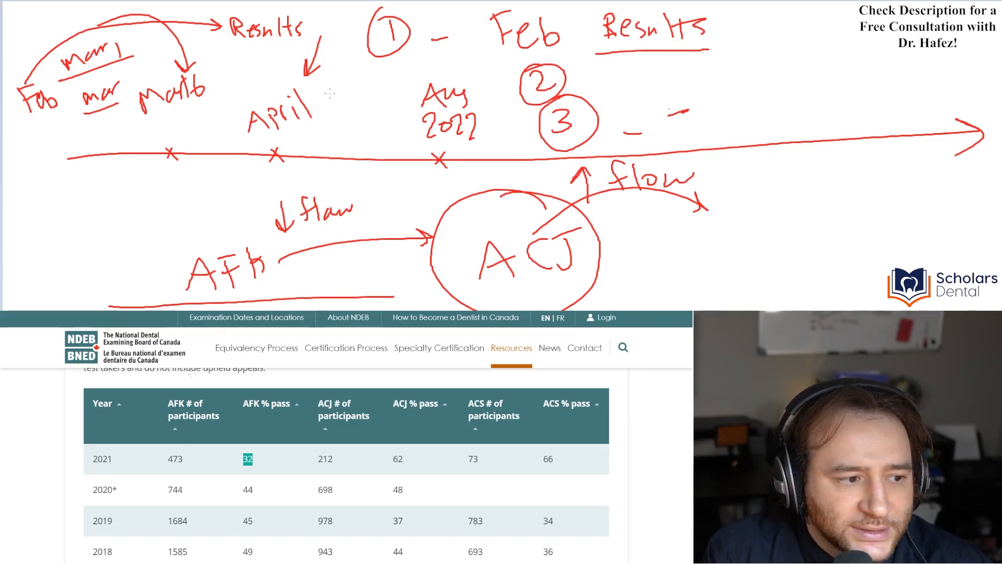
- Circle Aug 2022, mark near the circled 2, write Nov 2022 beside 3 and circle it red
mouse_move(447, 64)
left_mouse_down()
mouse_move(415, 157)
mouse_move(450, 66)
left_mouse_up()
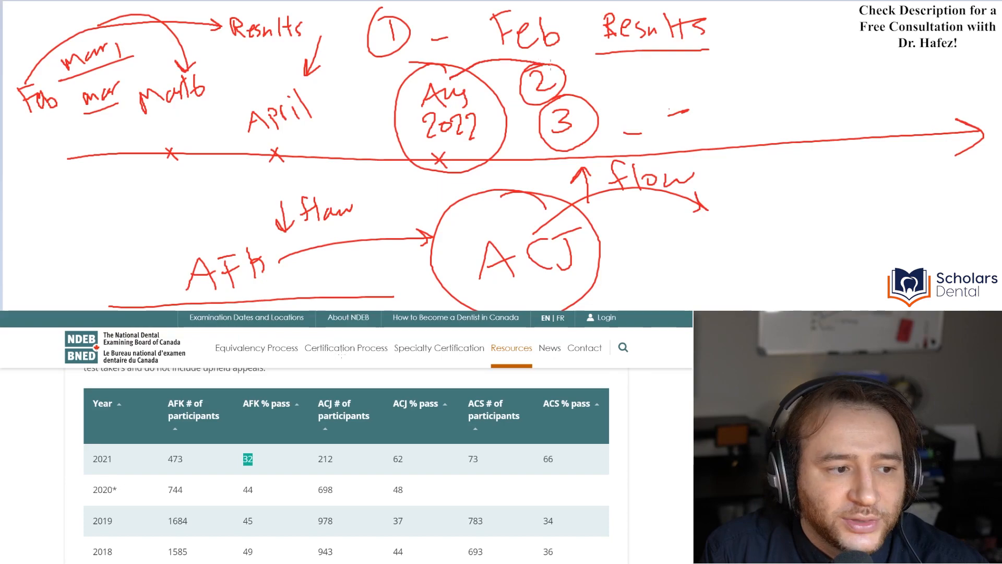
mouse_move(572, 79)
left_mouse_down()
mouse_move(591, 62)
mouse_move(612, 77)
left_mouse_up()
mouse_move(615, 58)
left_mouse_down()
mouse_move(627, 82)
mouse_move(568, 90)
mouse_move(618, 98)
mouse_move(654, 125)
mouse_move(675, 122)
left_mouse_up()
mouse_move(640, 134)
left_mouse_down()
mouse_move(653, 157)
mouse_move(687, 145)
left_mouse_up()
left_click_drag(690, 117, 702, 137)
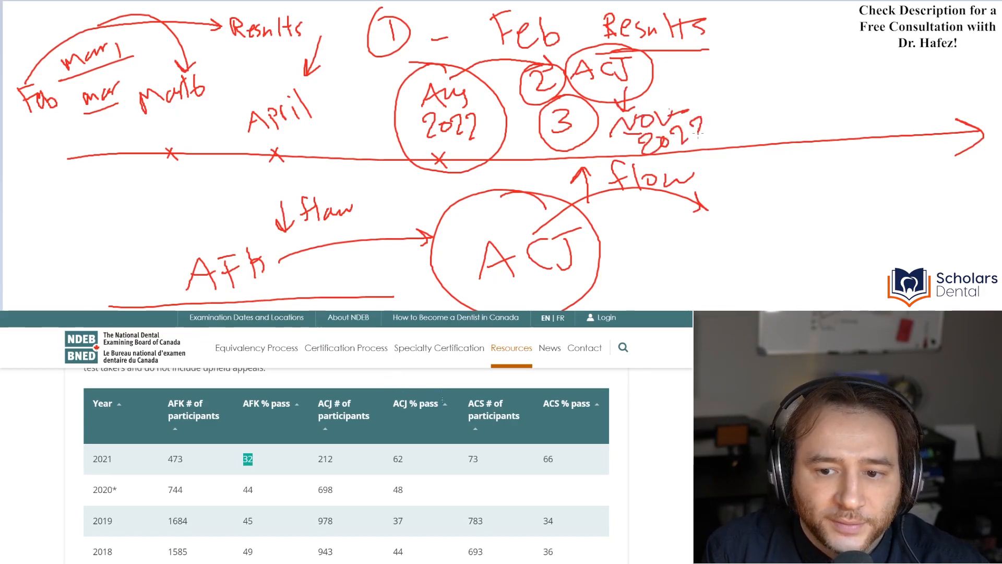
left_click_drag(650, 94, 724, 125)
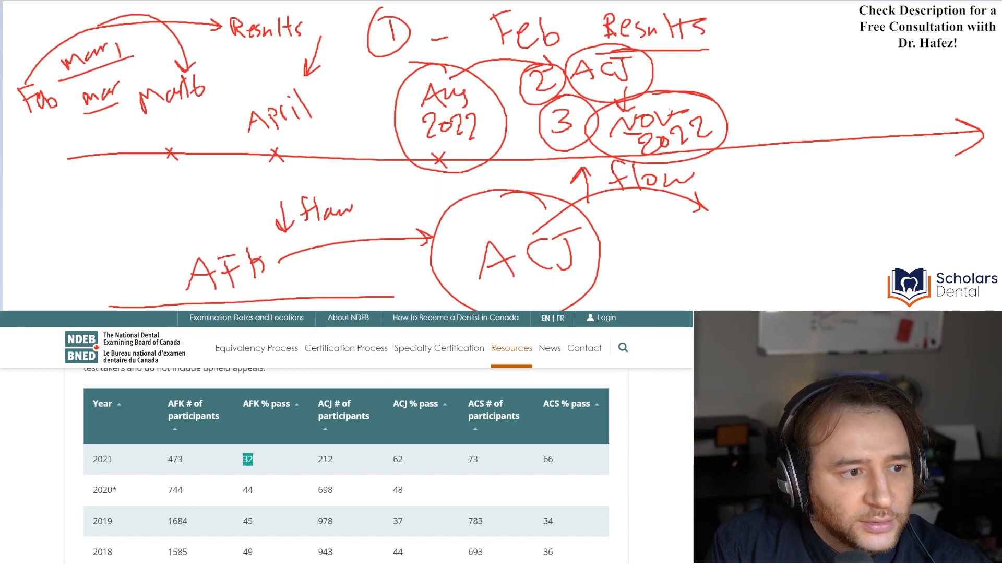
- Draw blue ovals around the Aug 2022–2–ACJ–3 cluster and Nov 2022, an arrow to Nov 2022, and a mark over 2
mouse_move(540, 46)
left_mouse_down()
mouse_move(439, 94)
mouse_move(627, 133)
mouse_move(548, 45)
left_mouse_up()
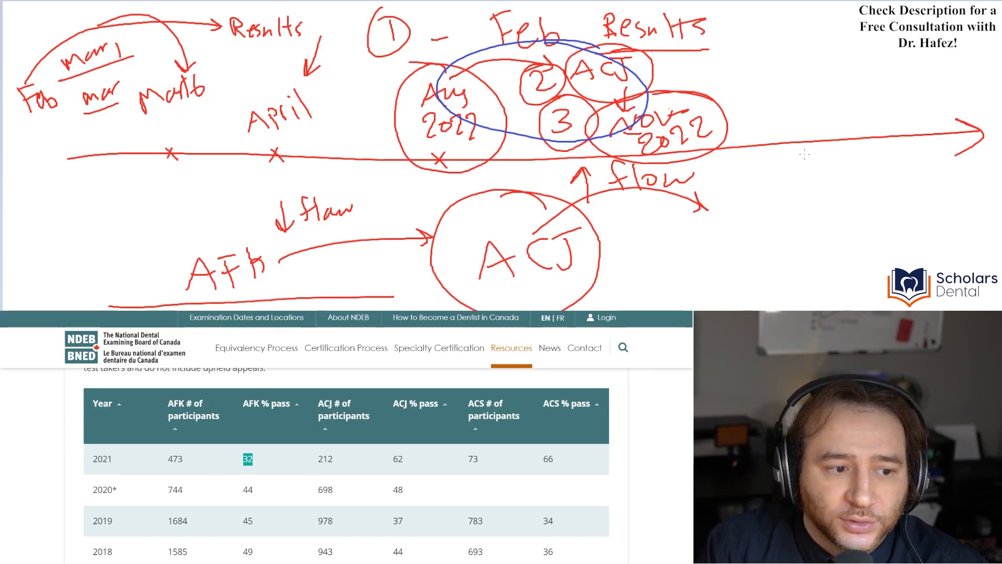
left_click_drag(673, 78, 665, 72)
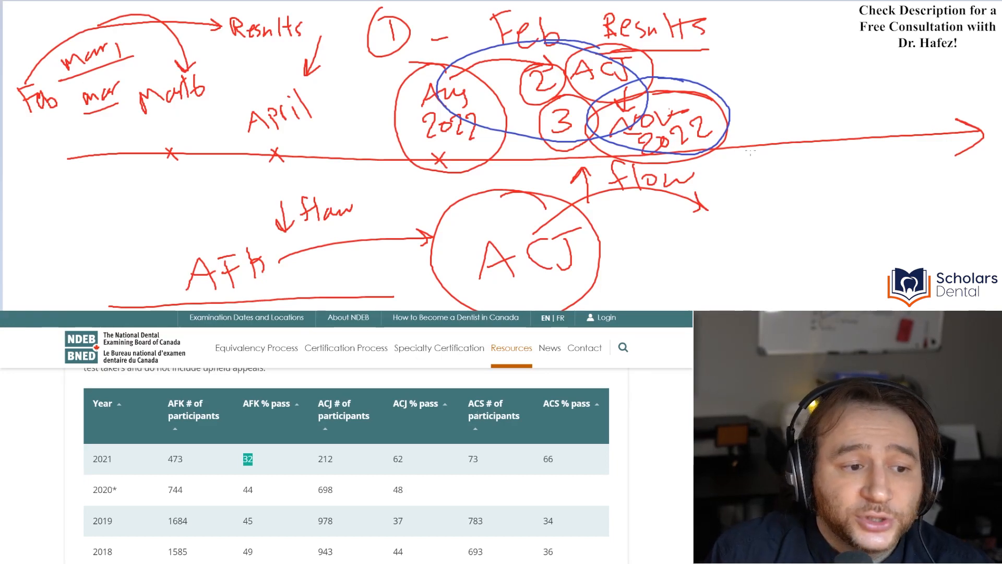
mouse_move(751, 33)
left_mouse_down()
mouse_move(692, 95)
mouse_move(718, 85)
left_mouse_up()
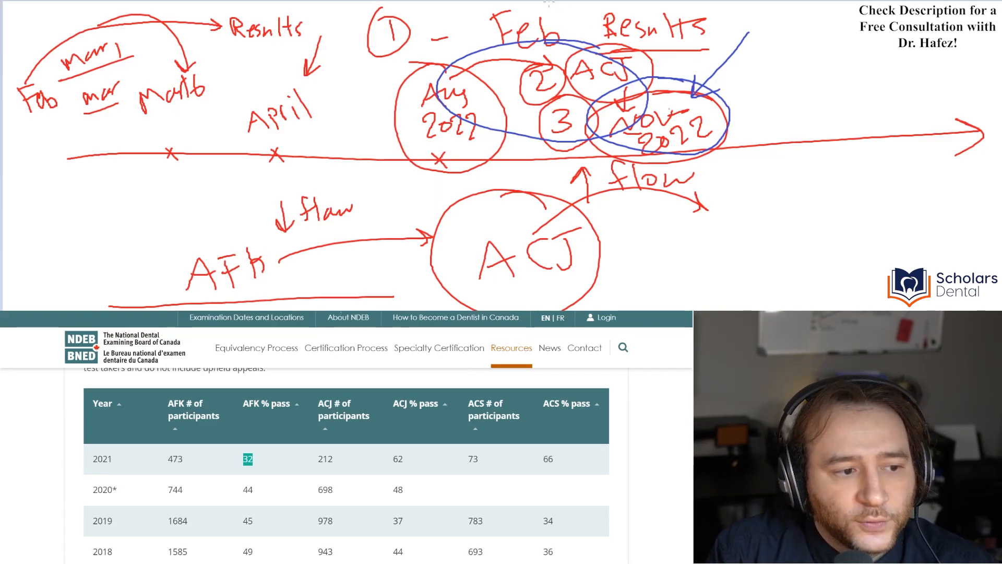
left_click_drag(561, 18, 541, 82)
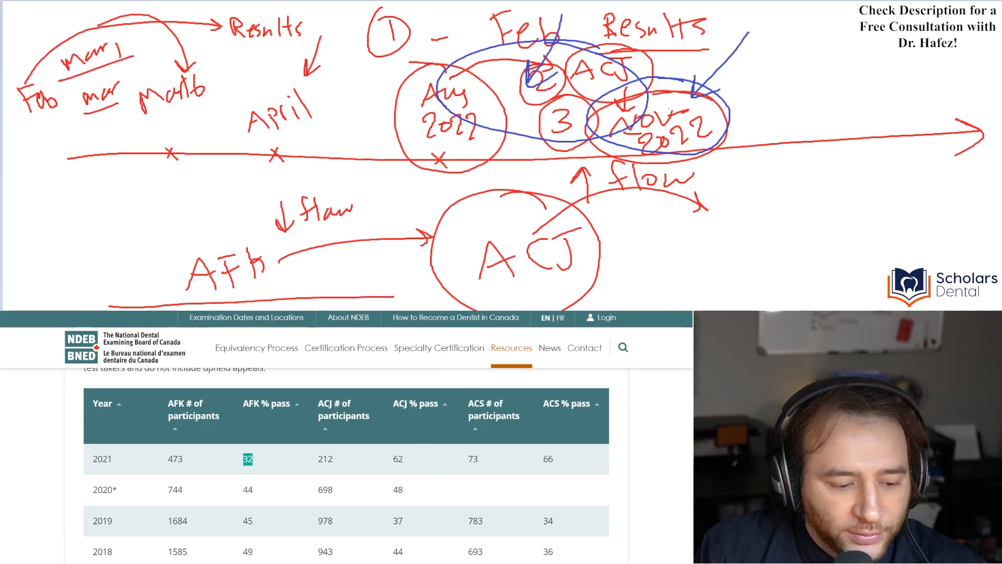
- Note the 2021 ACS 66% and 2012 AFK 36% in the Equivalency table, then sort it by year
left_click(247, 458)
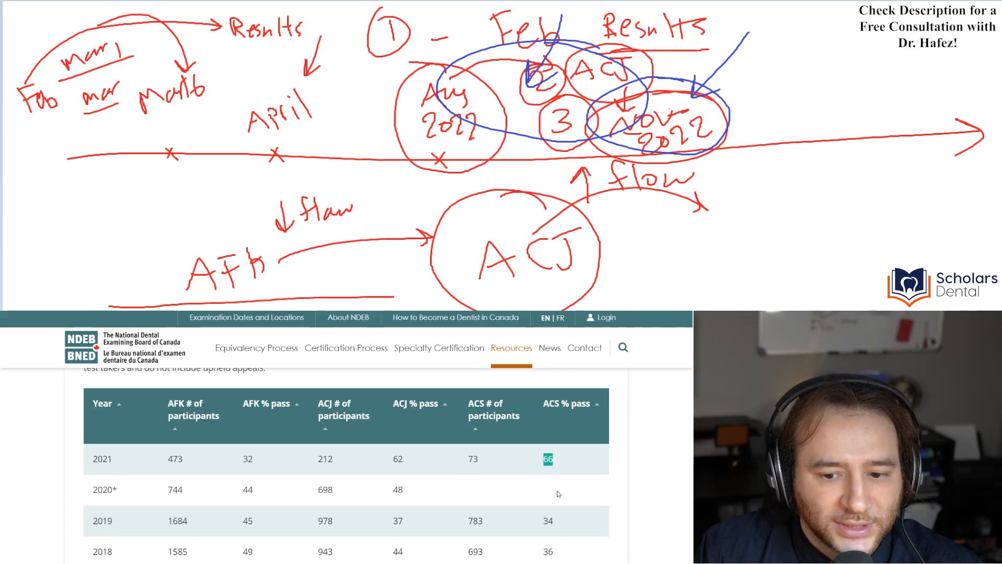
scroll(546, 493, "down", 1)
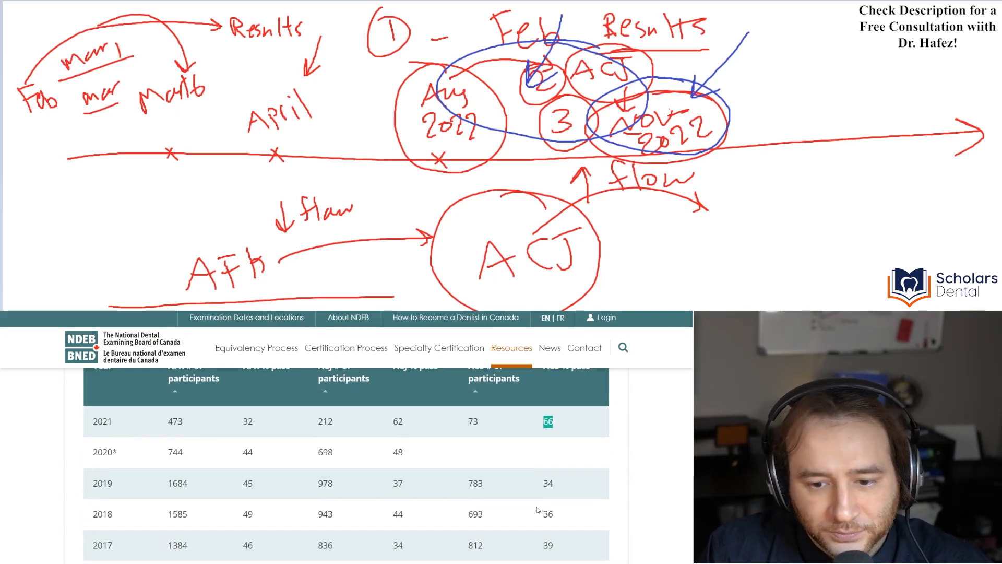
scroll(541, 501, "down", 1)
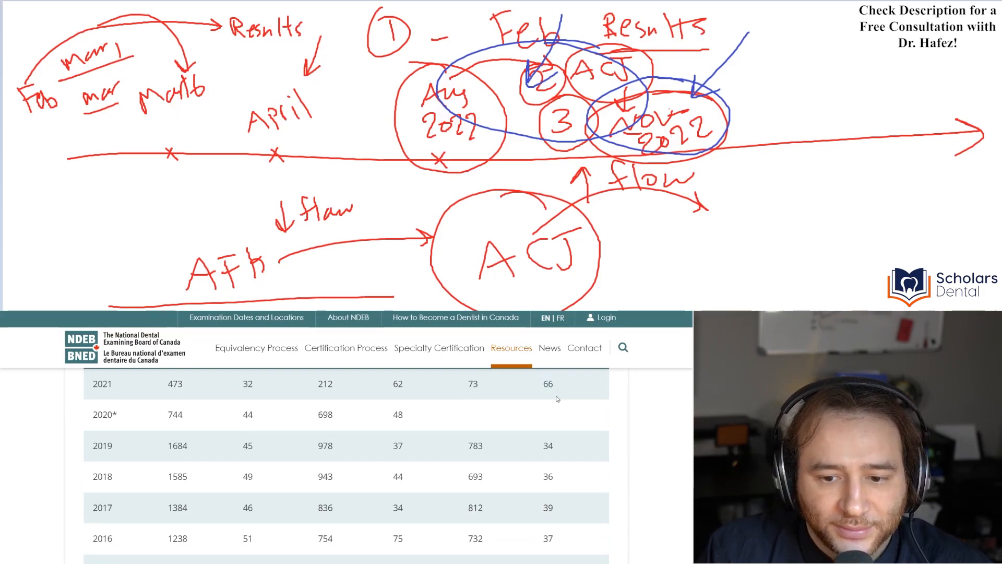
left_click(544, 464)
scroll(544, 464, "down", 1)
scroll(543, 463, "down", 2)
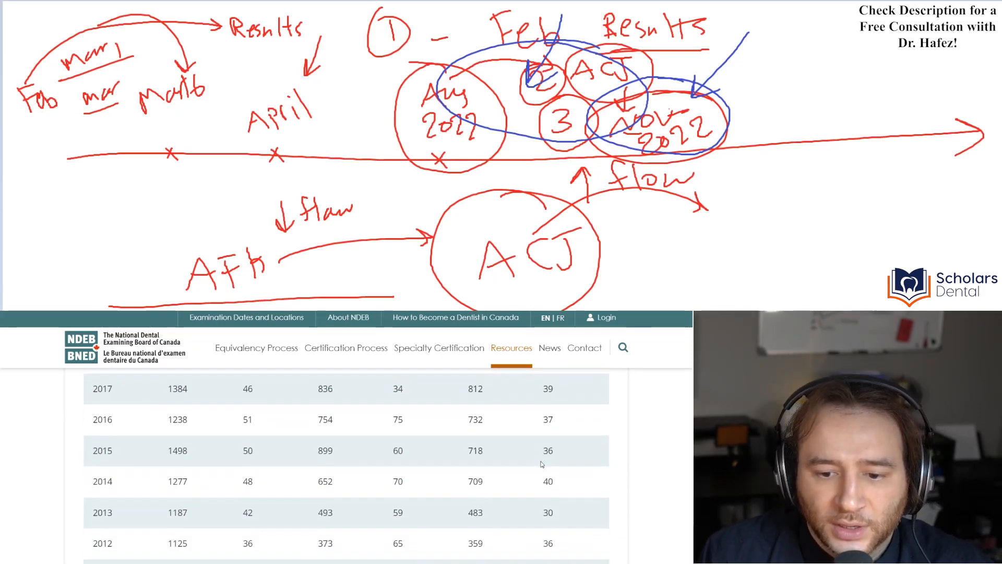
scroll(544, 464, "down", 1)
scroll(548, 474, "down", 2)
scroll(551, 478, "up", 2)
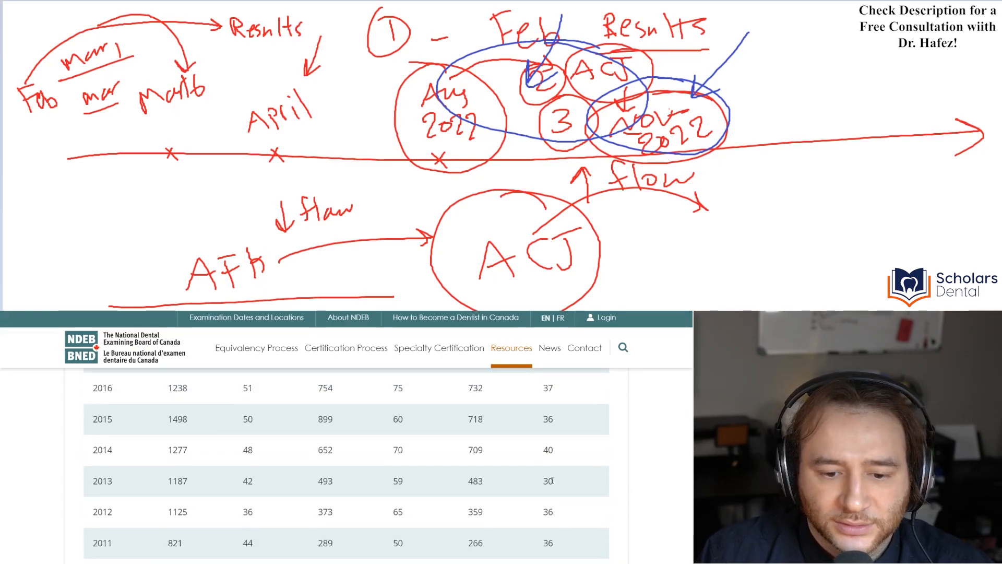
scroll(551, 478, "up", 3)
scroll(551, 479, "up", 3)
scroll(551, 479, "up", 2)
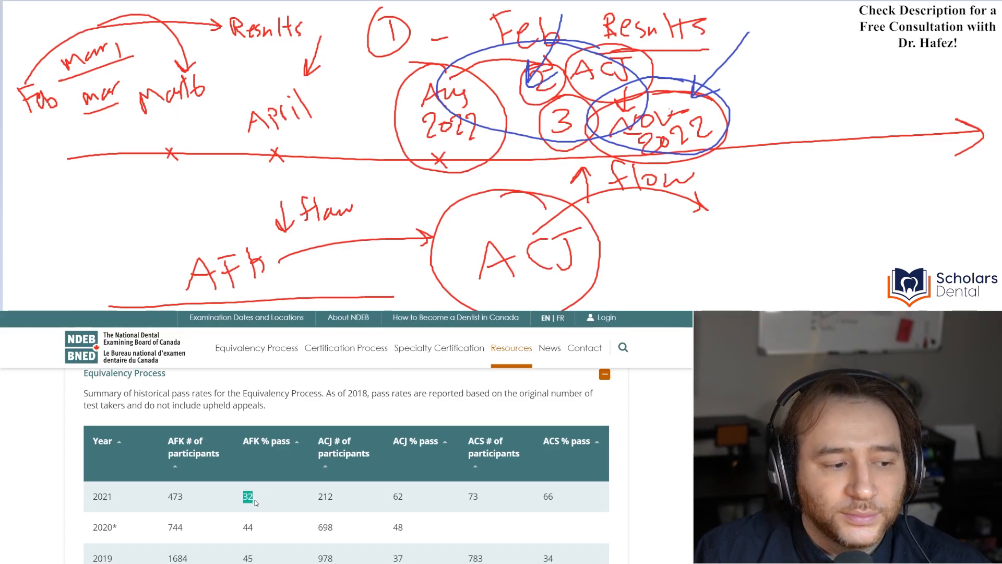
scroll(254, 501, "down", 5)
scroll(258, 523, "down", 2)
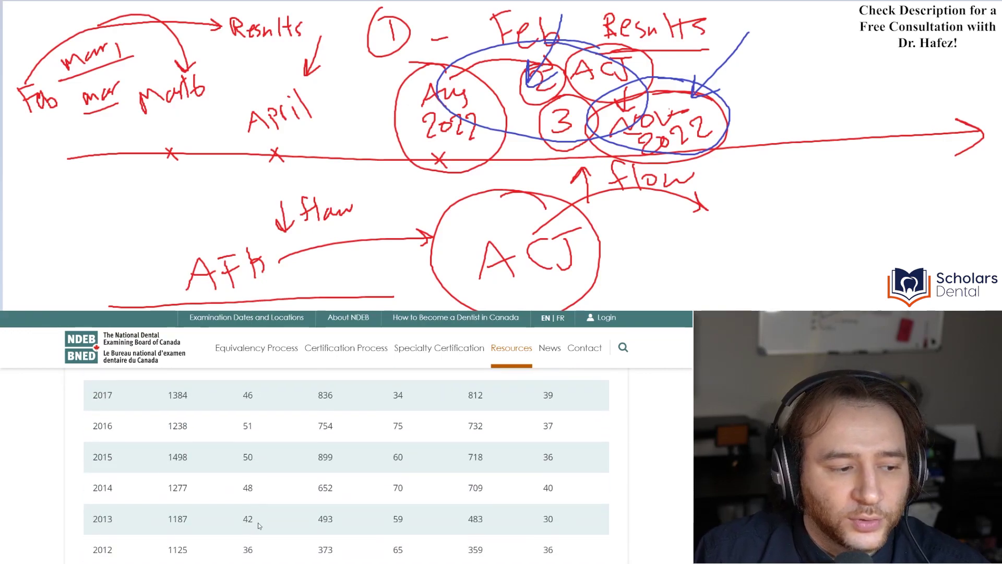
double_click(249, 550)
scroll(246, 540, "down", 1)
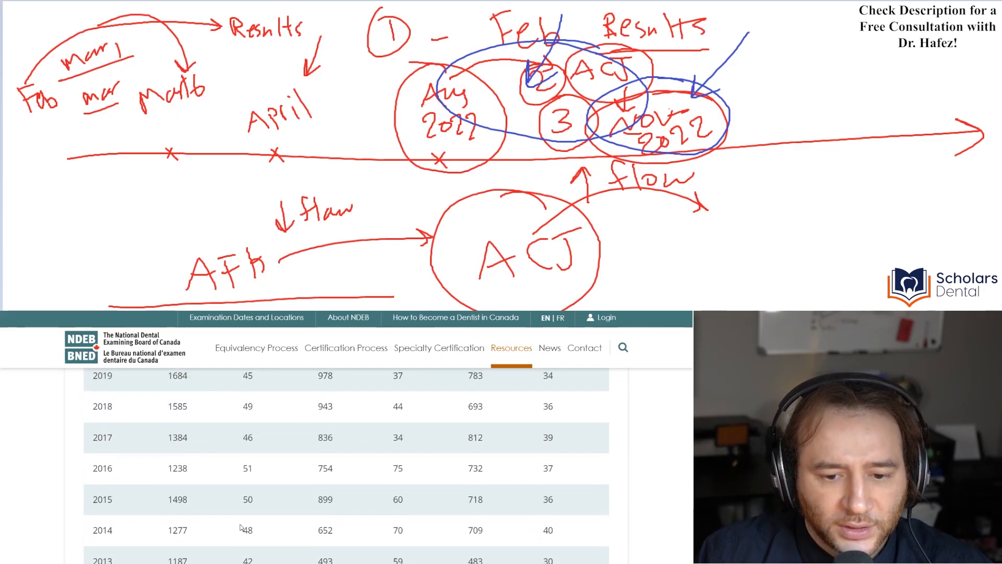
scroll(240, 524, "up", 4)
scroll(240, 524, "up", 2)
scroll(247, 501, "down", 1)
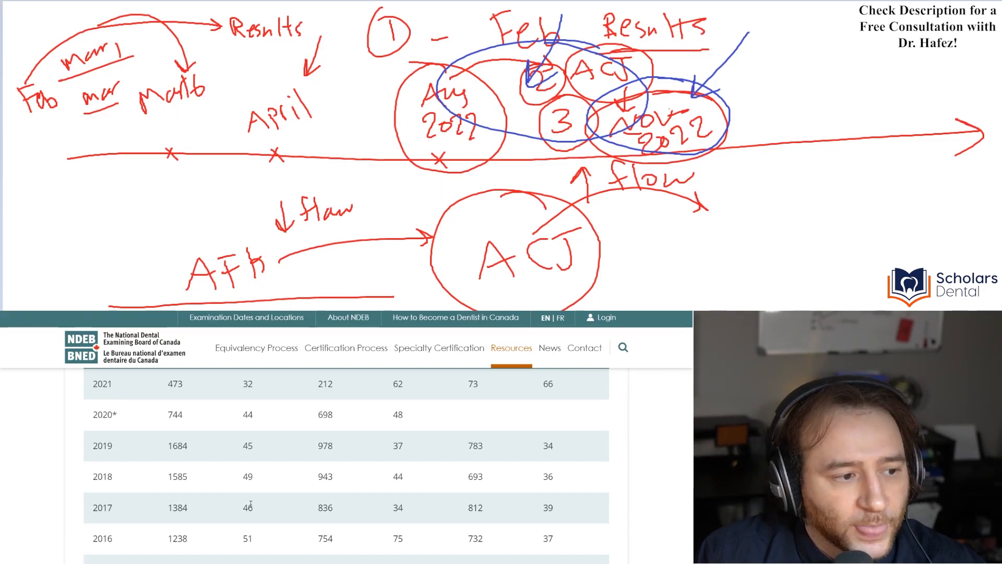
scroll(331, 527, "up", 1)
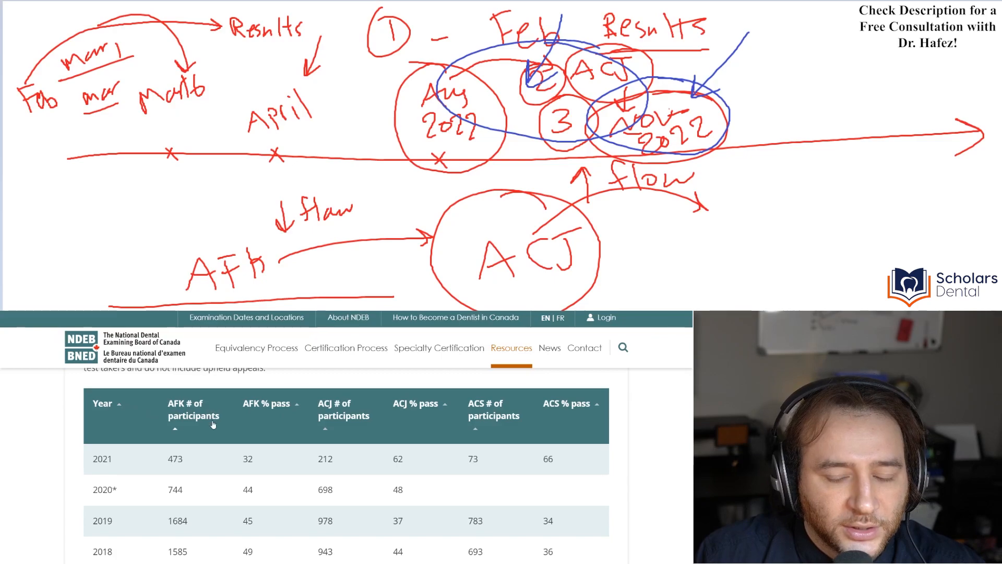
scroll(220, 454, "down", 3)
scroll(219, 453, "down", 2)
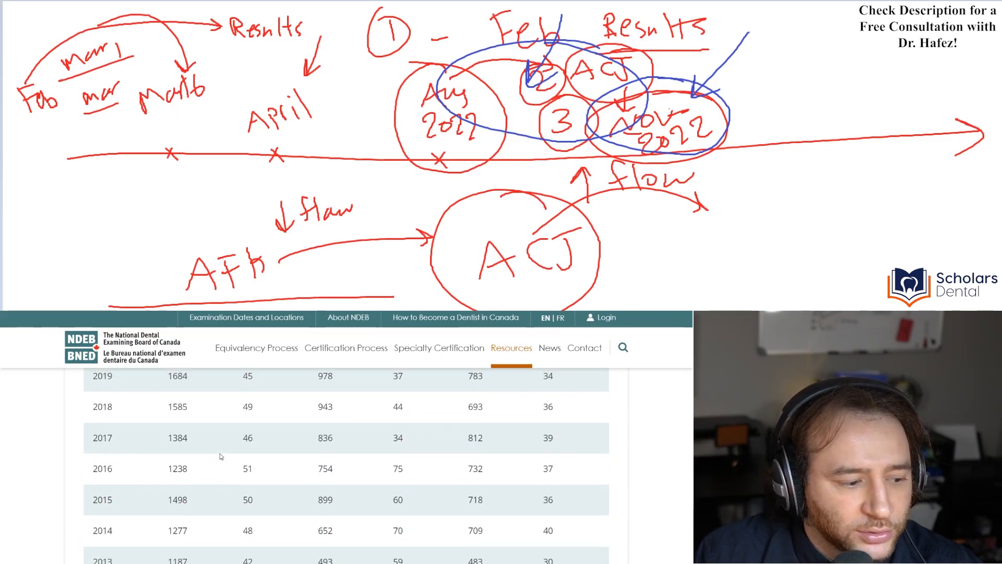
scroll(220, 454, "up", 5)
left_click(120, 402)
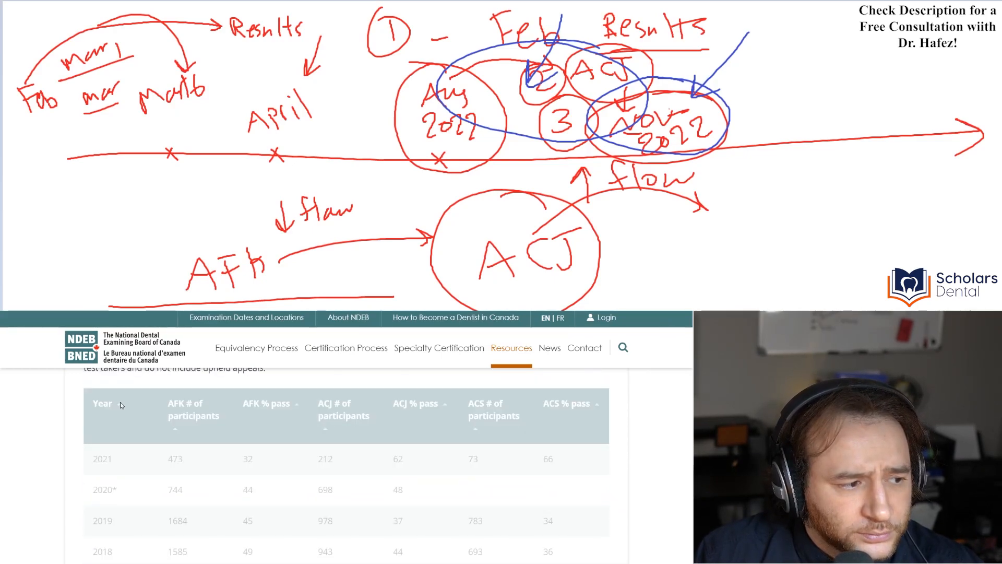
scroll(219, 479, "up", 5)
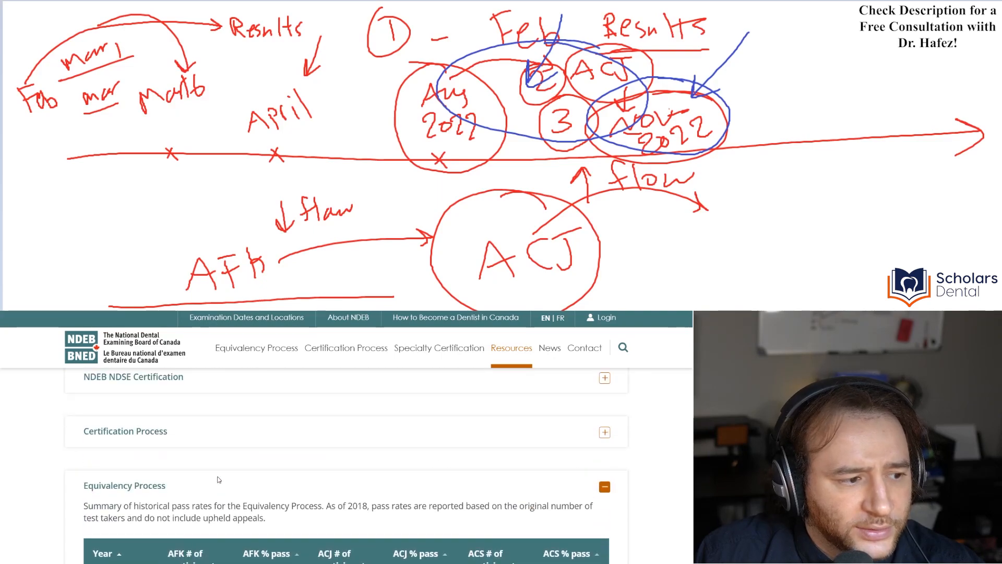
scroll(219, 480, "up", 2)
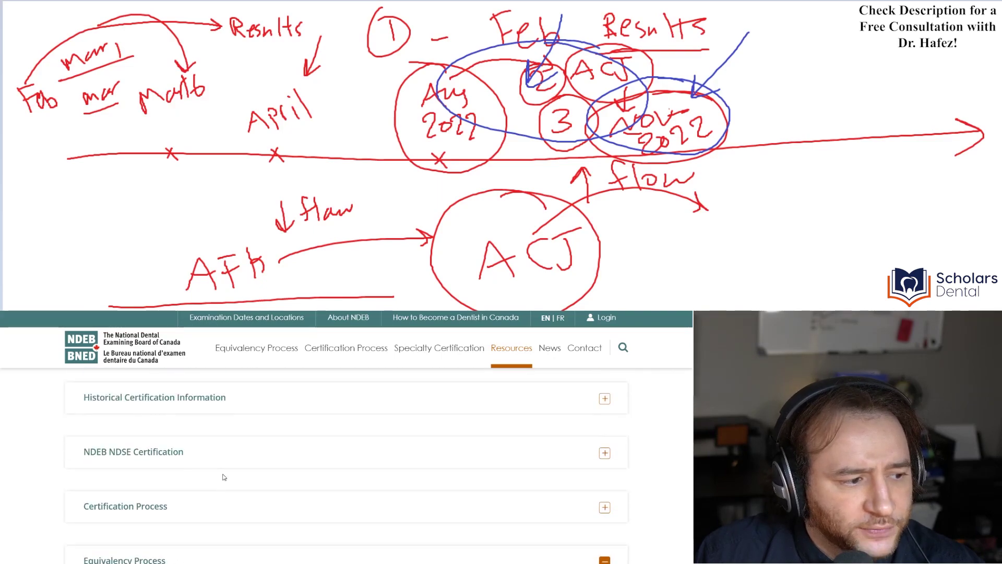
- Expand Certification Process rates, note the 2012 written 94%, sort newest first and check 2021's 83%
left_click(605, 506)
scroll(353, 470, "down", 5)
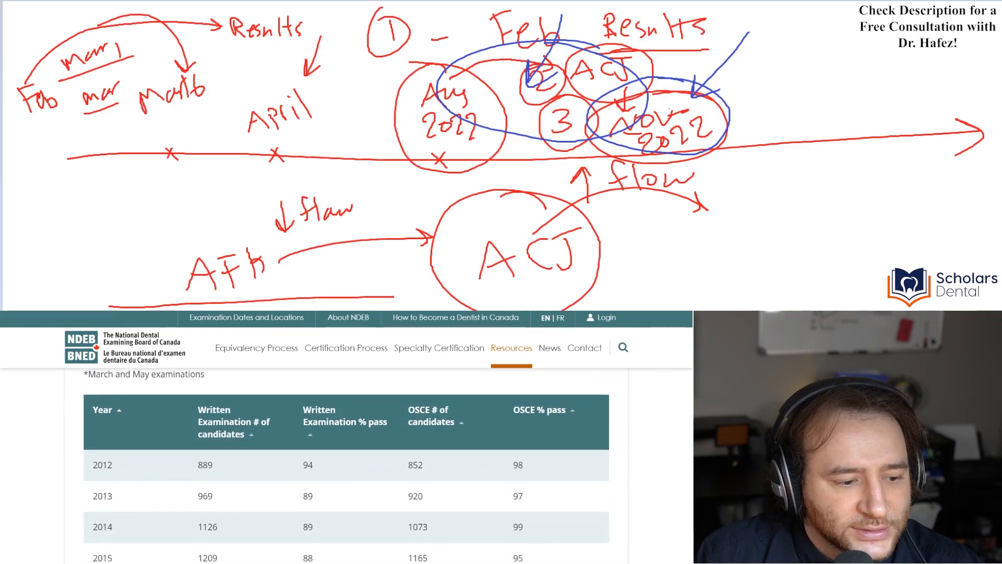
scroll(284, 471, "down", 1)
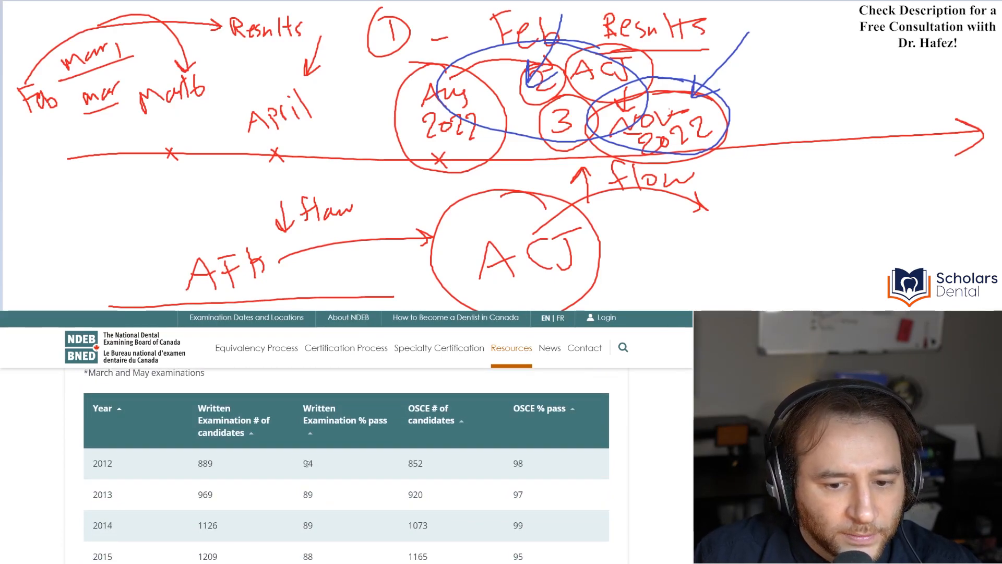
left_click_drag(304, 464, 319, 467)
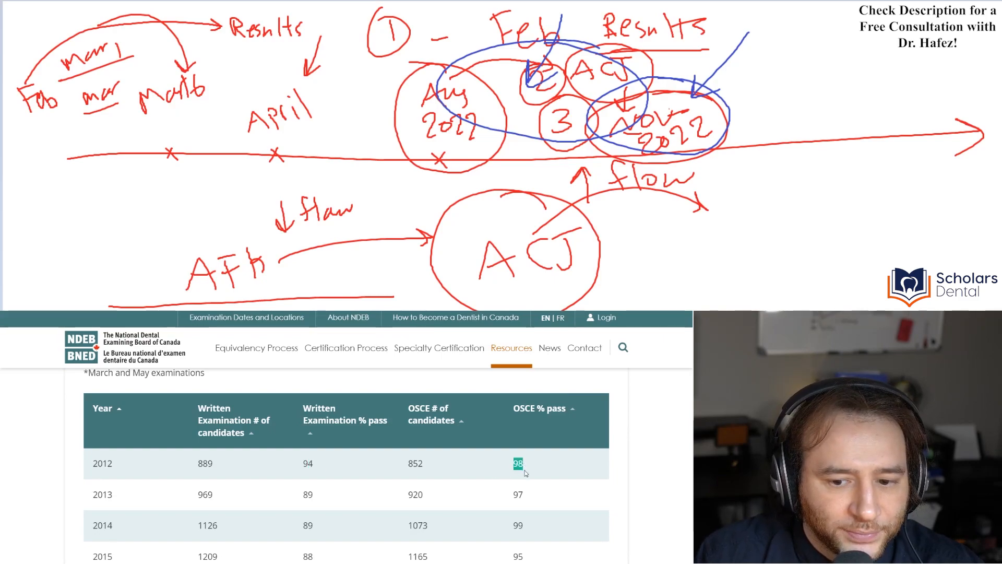
left_click(118, 408)
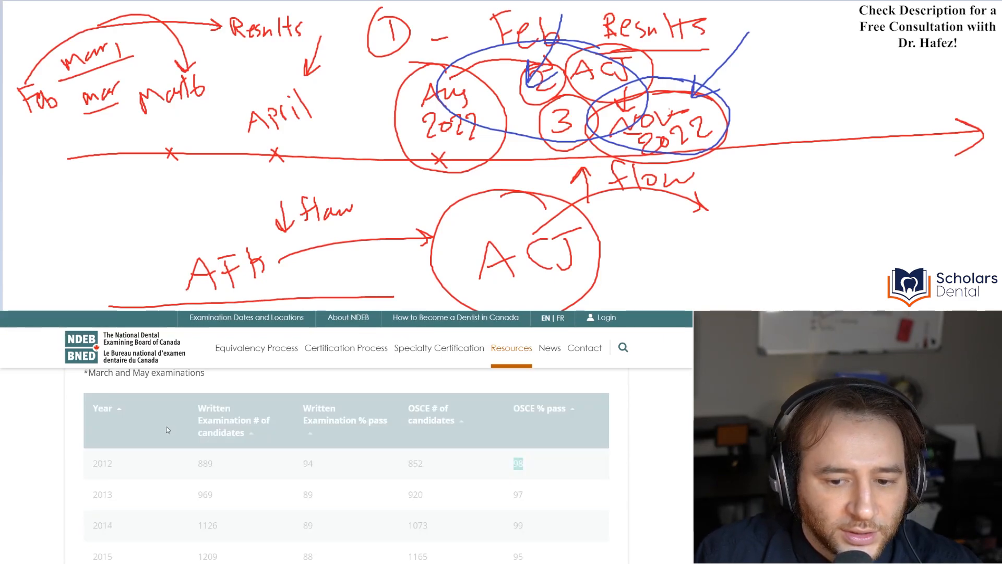
left_click_drag(302, 464, 317, 464)
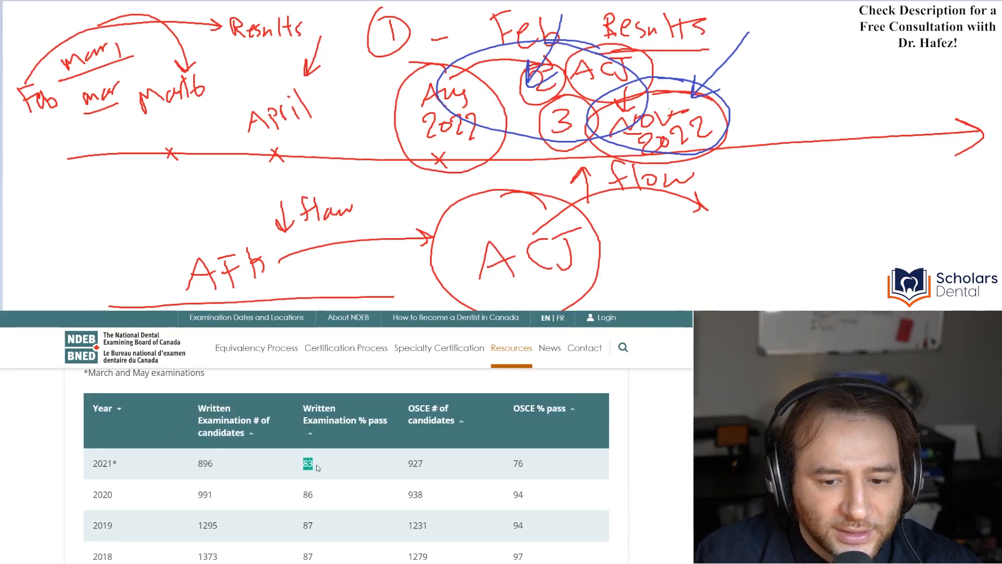
left_click(517, 464)
scroll(537, 485, "down", 5)
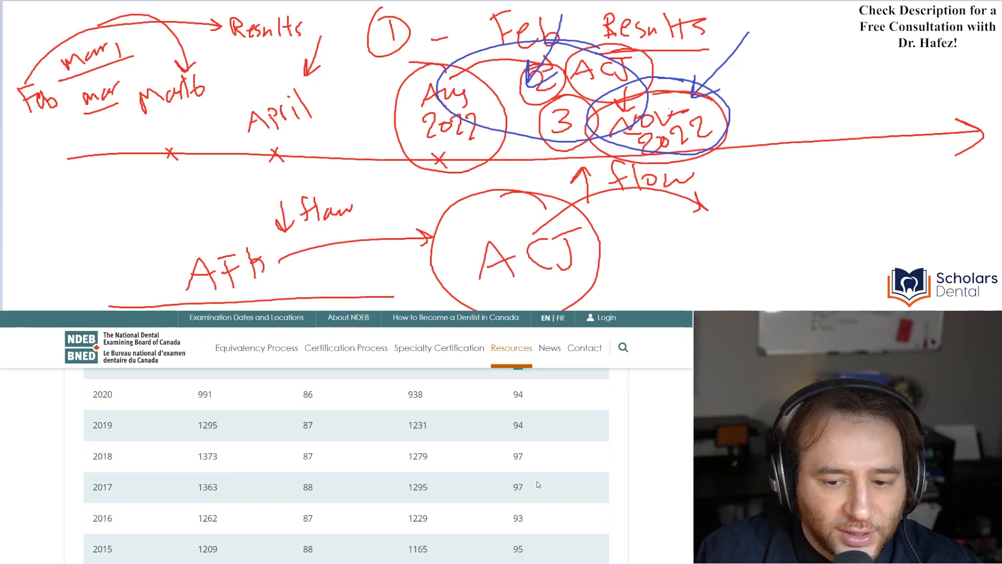
scroll(538, 484, "down", 3)
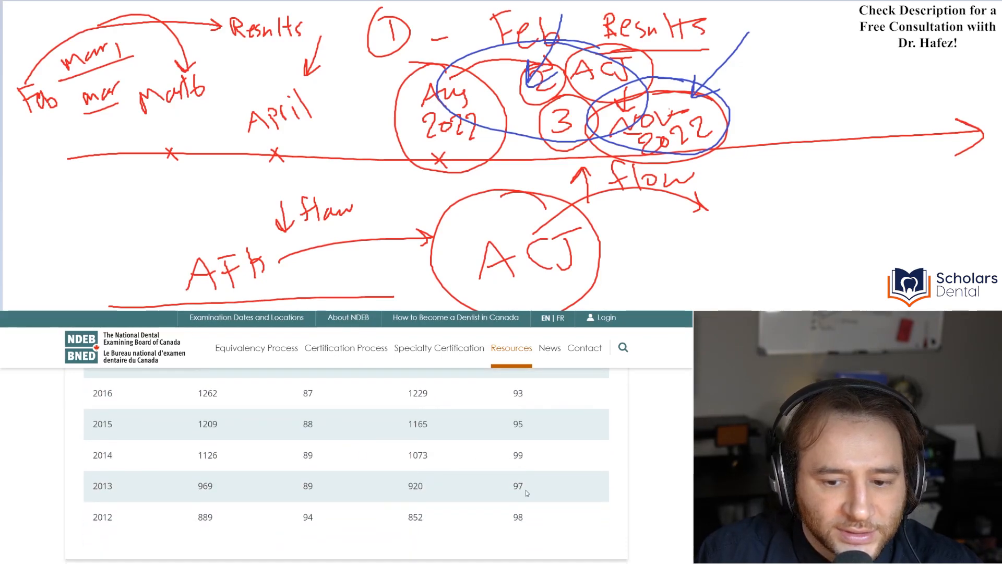
scroll(533, 506, "up", 5)
scroll(533, 507, "up", 5)
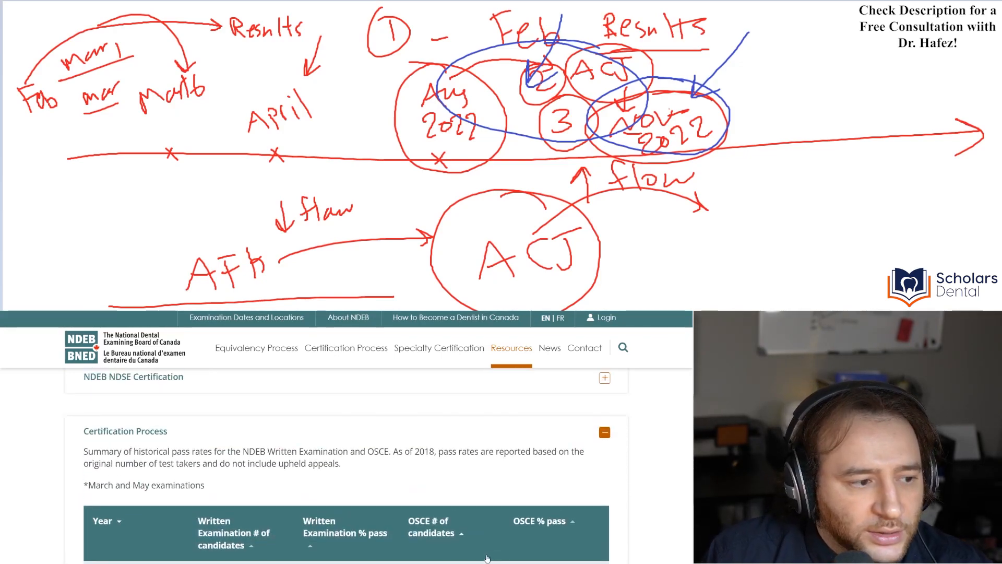